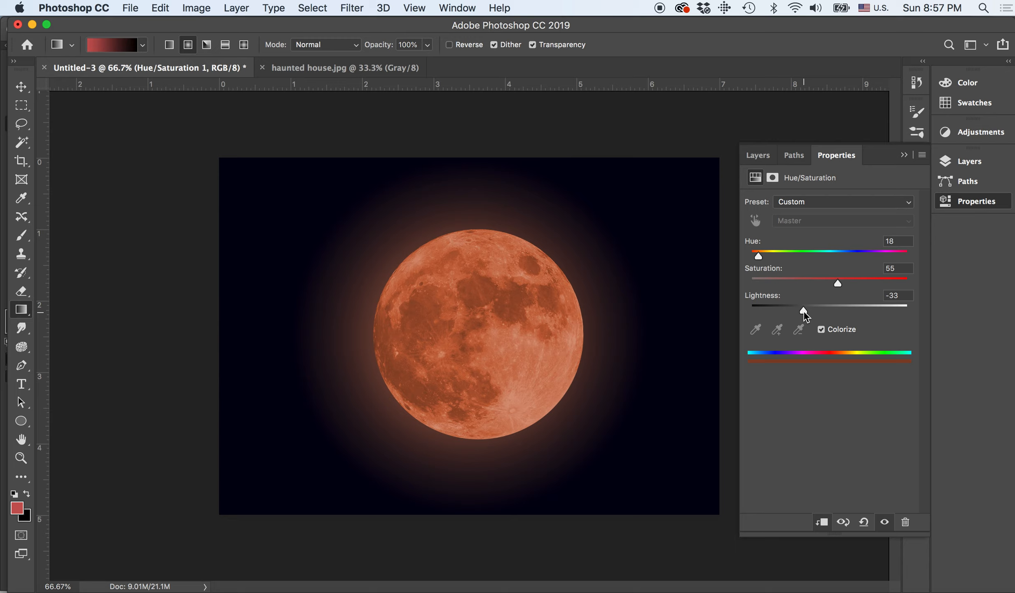
Step: Set the Hue/Saturation adjustment on the moon to hue 26 and saturation 50
drag(830, 280, 830, 280)
drag(758, 258, 760, 255)
drag(761, 256, 758, 257)
drag(759, 255, 763, 254)
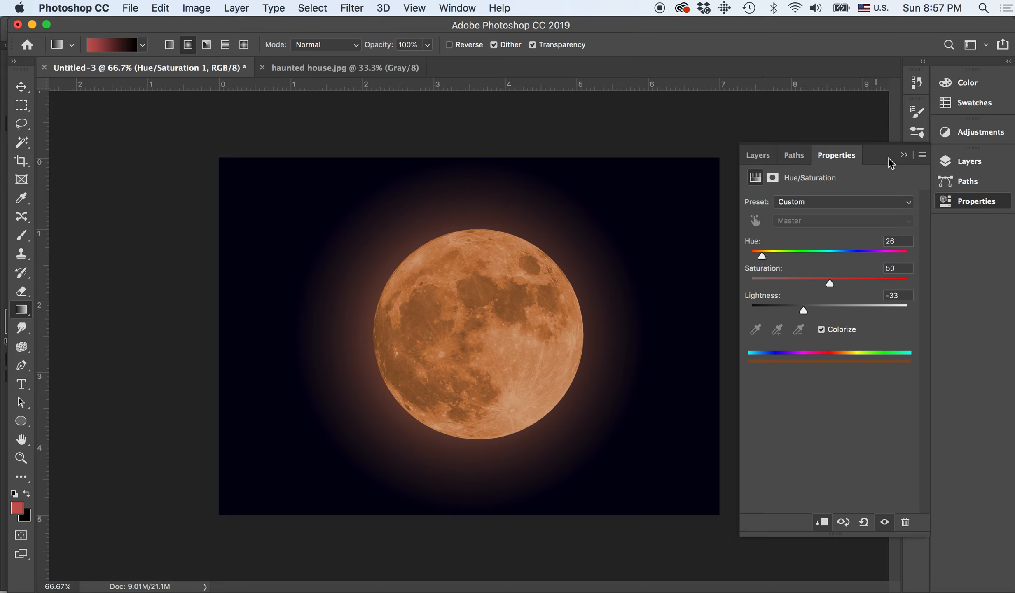
click(901, 156)
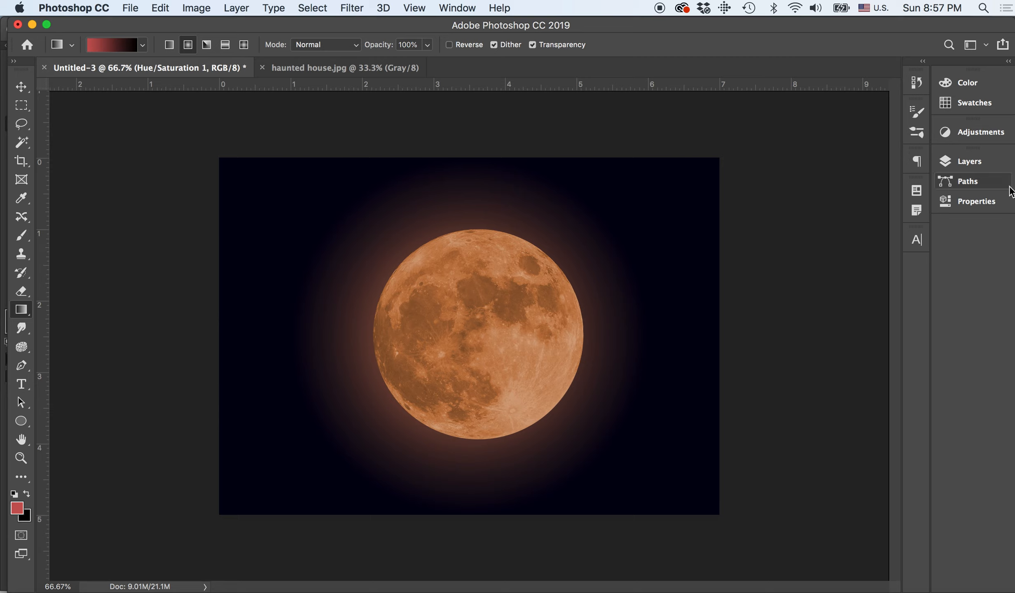
Step: Place haunted house.jpg as a linked image directly above the full moon layer
click(972, 166)
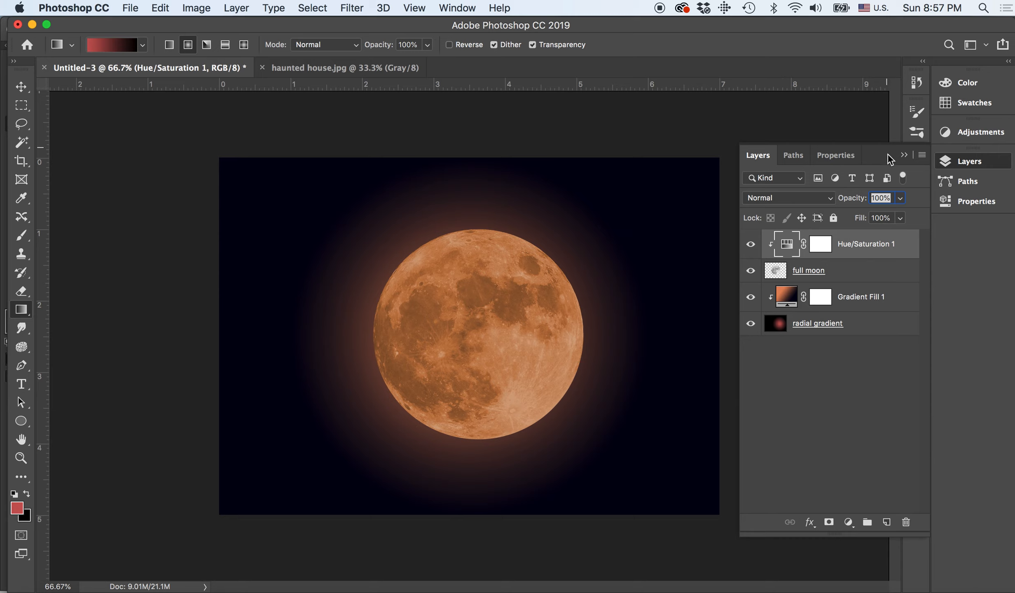
click(905, 156)
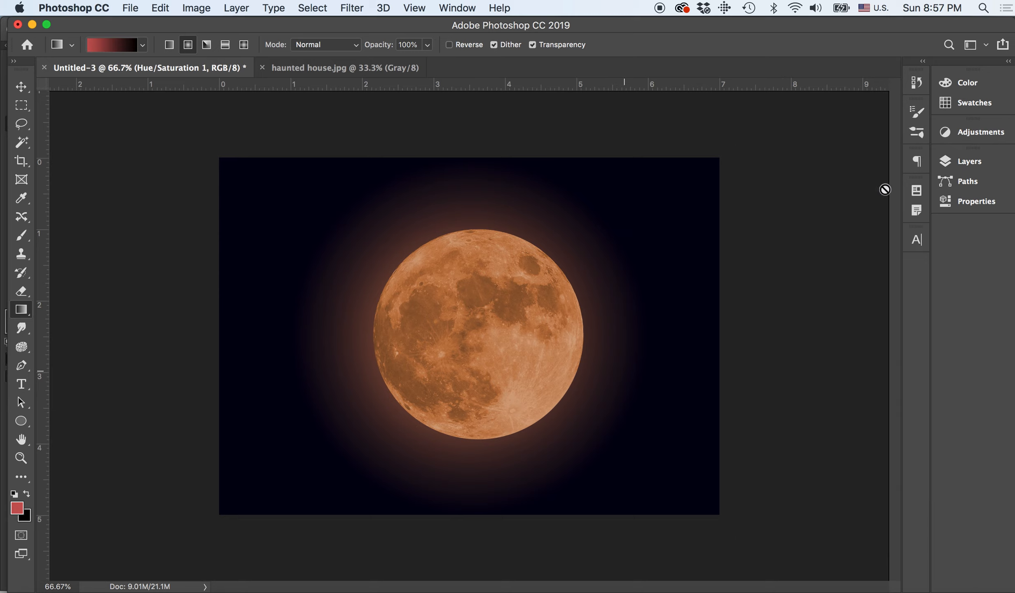
click(951, 159)
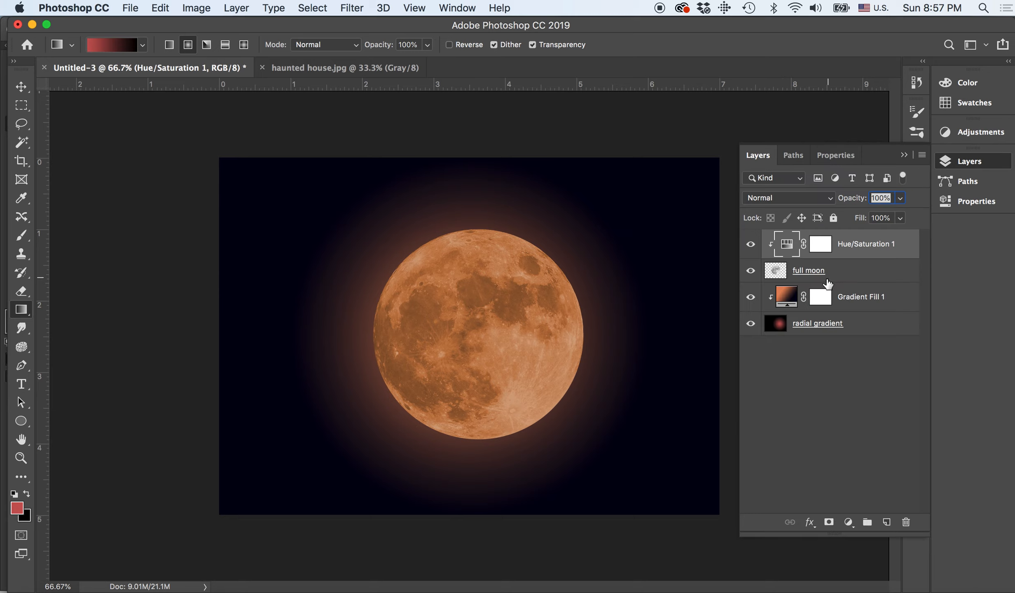
click(827, 282)
click(134, 10)
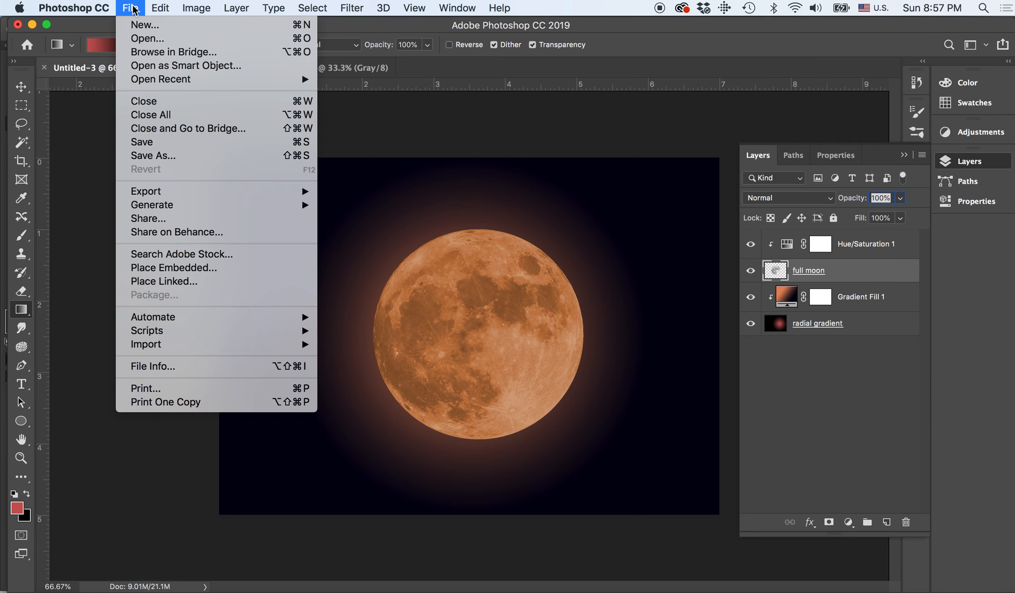
mouse_move(175, 208)
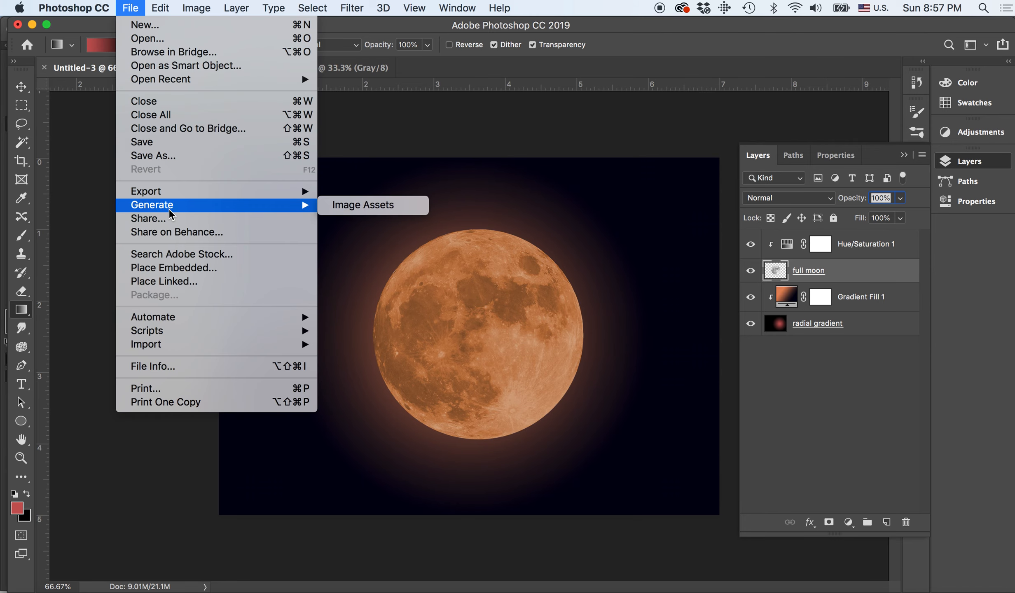
click(176, 283)
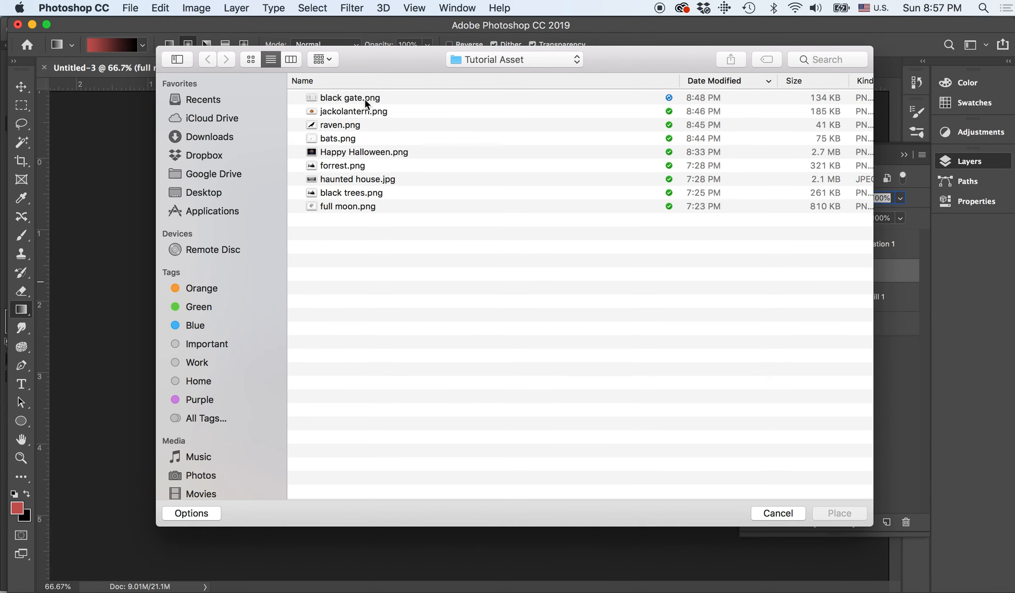
click(338, 178)
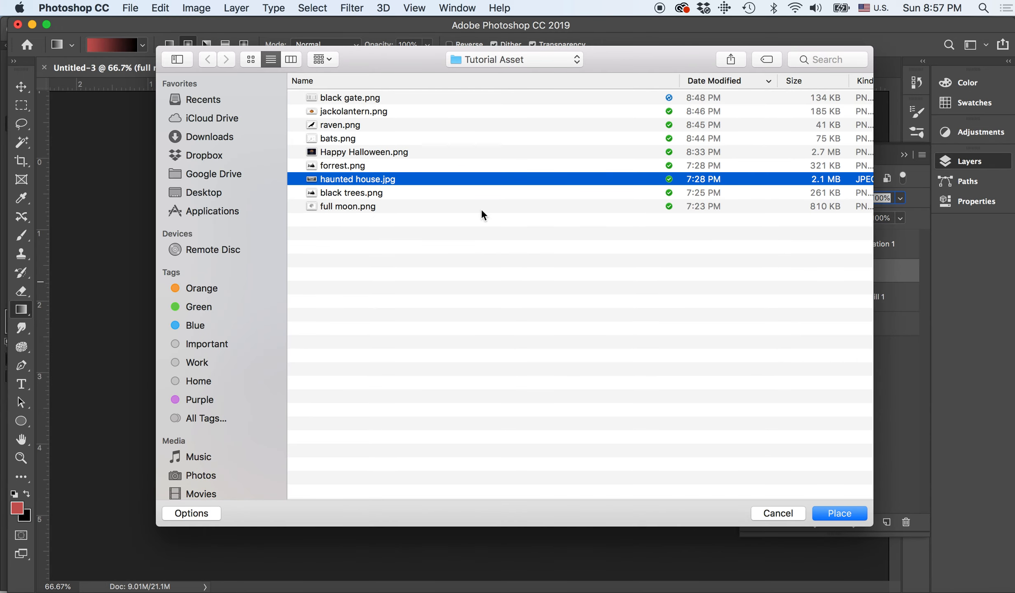
click(855, 516)
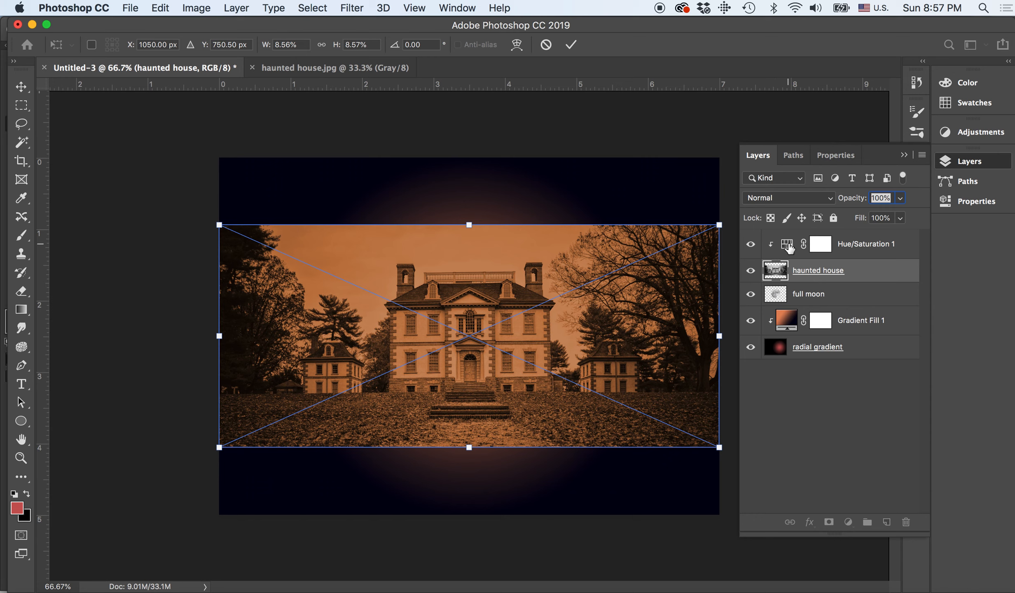
key(Return)
key(g)
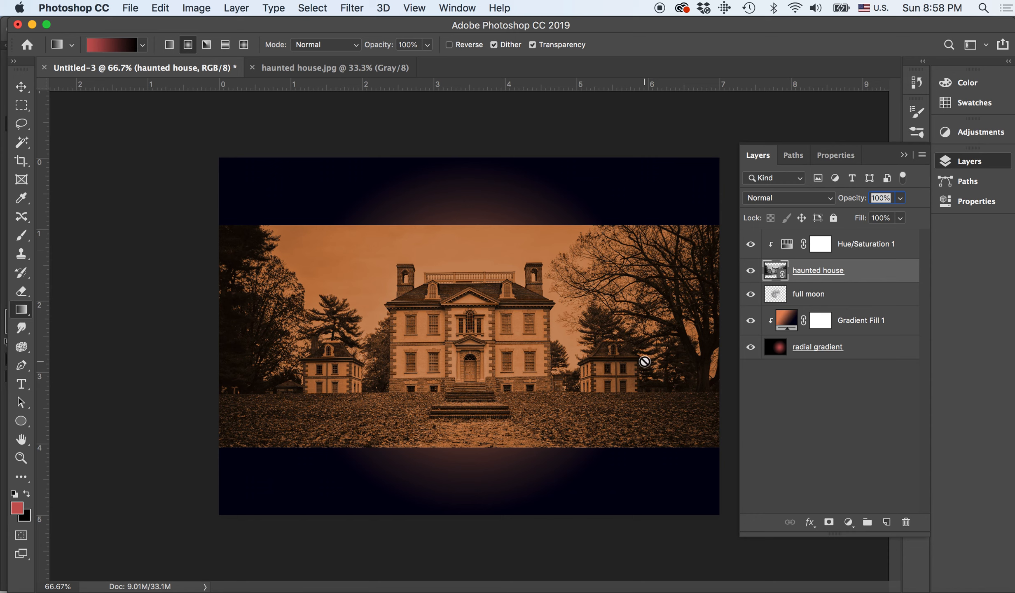
Step: Move the haunted house layer to the top of the stack and clip Hue/Saturation 1 to the full moon layer again
click(23, 88)
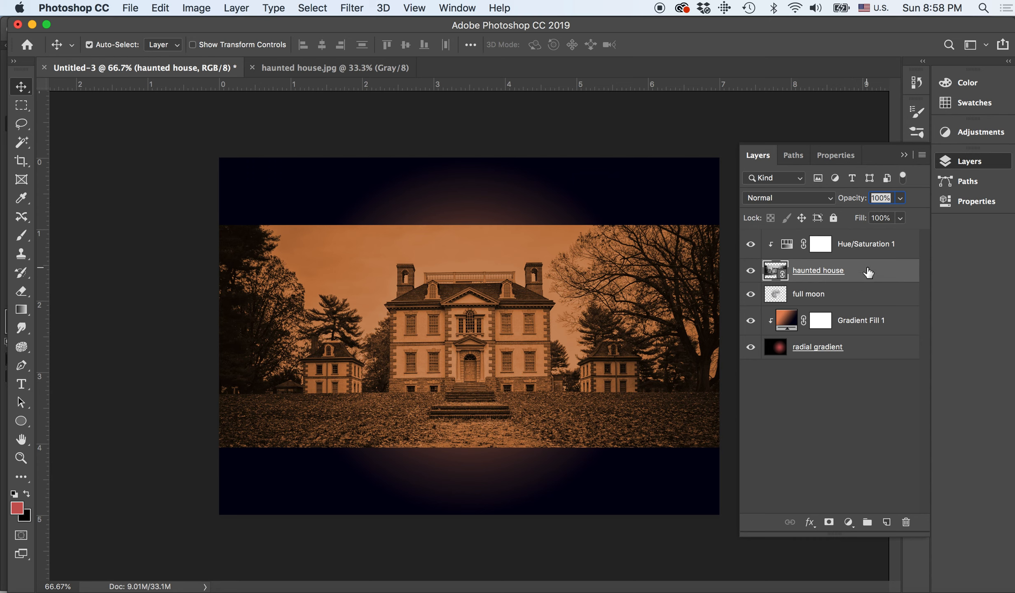
drag(869, 277, 860, 234)
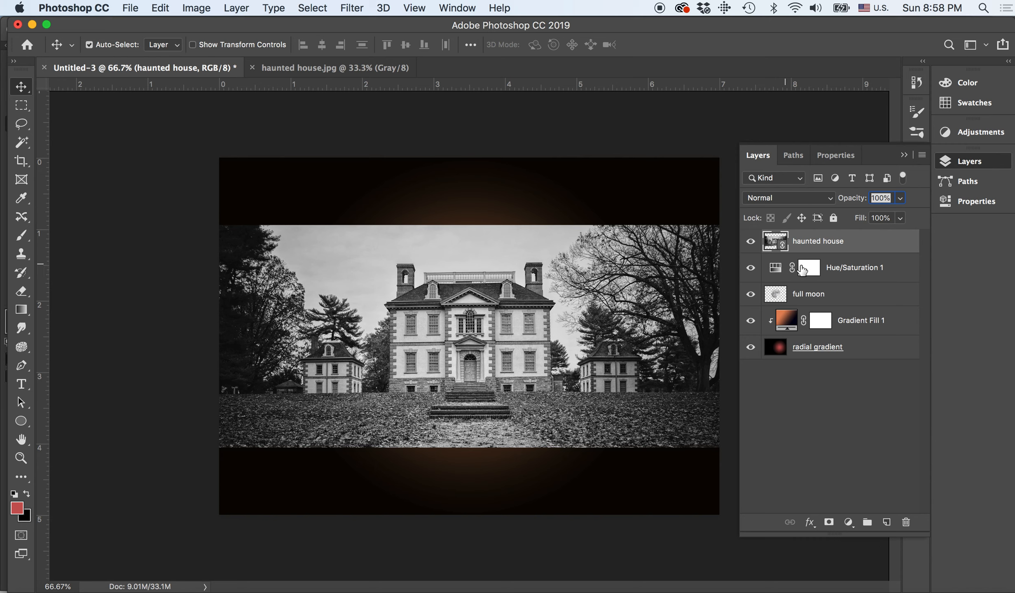
alt+click(802, 281)
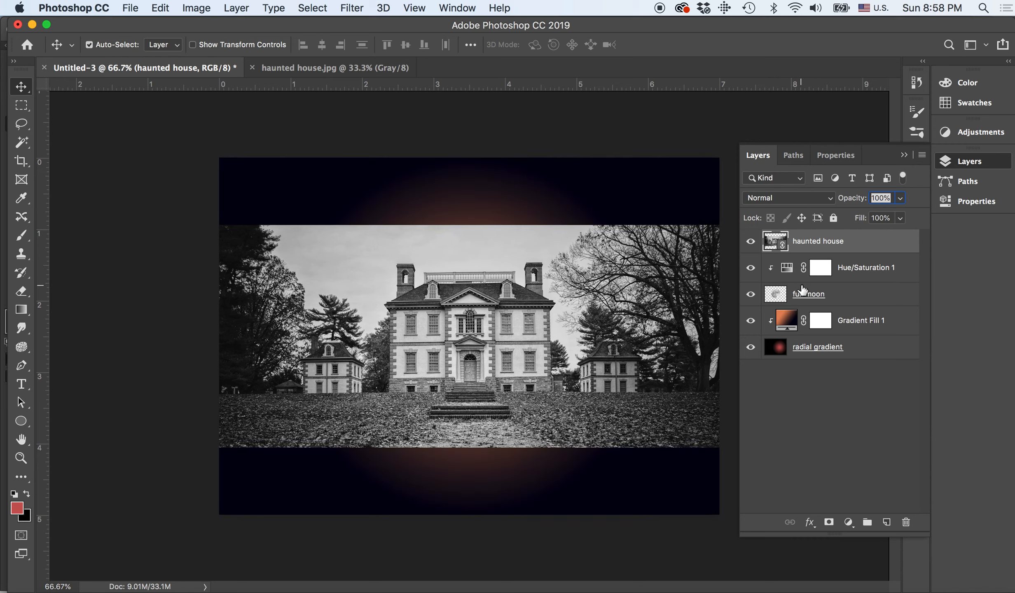
Step: With the haunted house hidden, compare the moon with Hue/Saturation 1 off and on, and unclipped and clipped
click(752, 244)
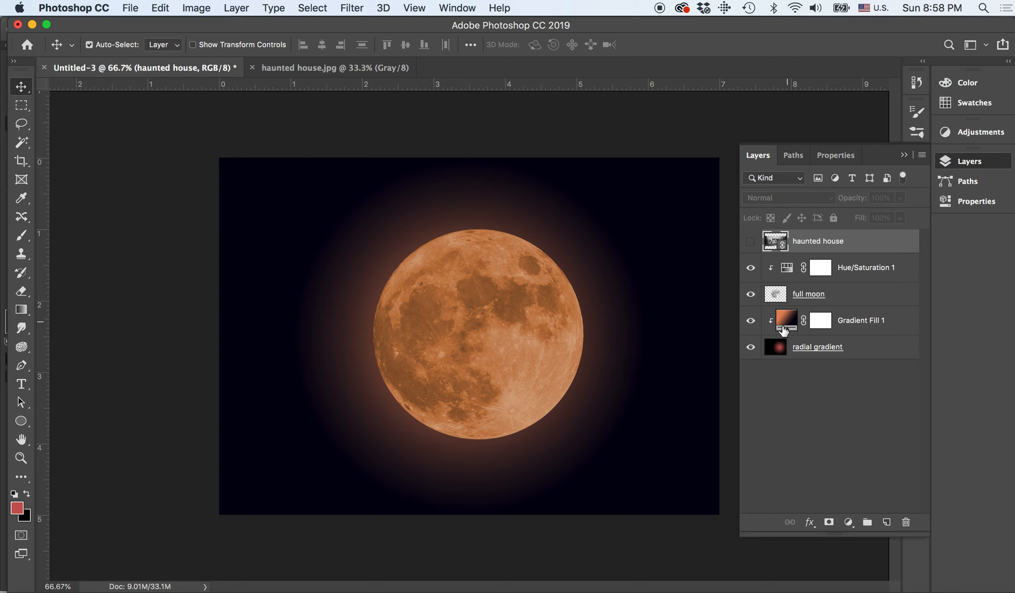
click(752, 267)
click(752, 268)
click(752, 268)
click(751, 268)
alt+click(777, 277)
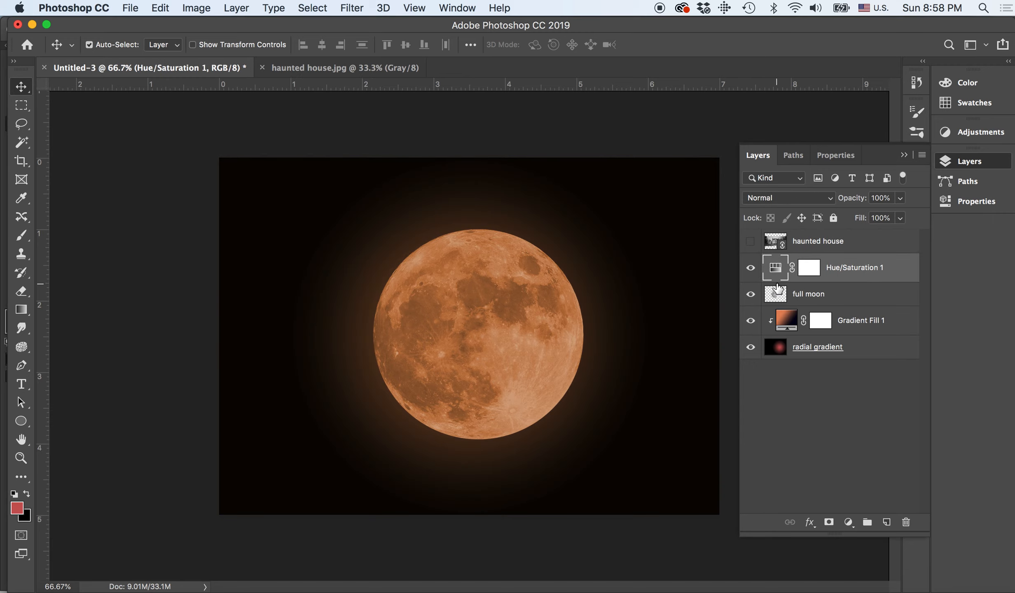
alt+click(800, 279)
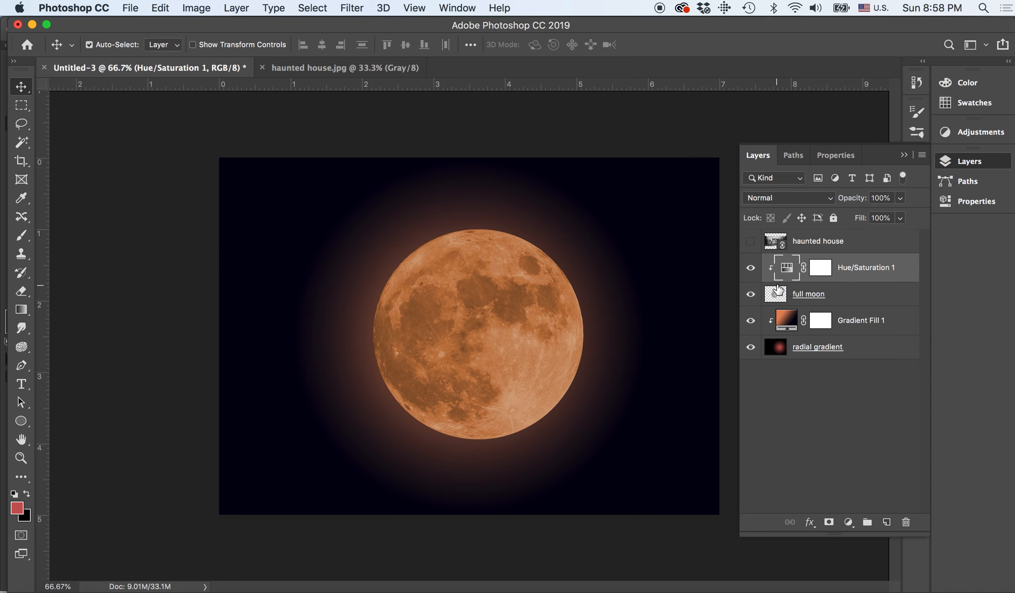
click(751, 241)
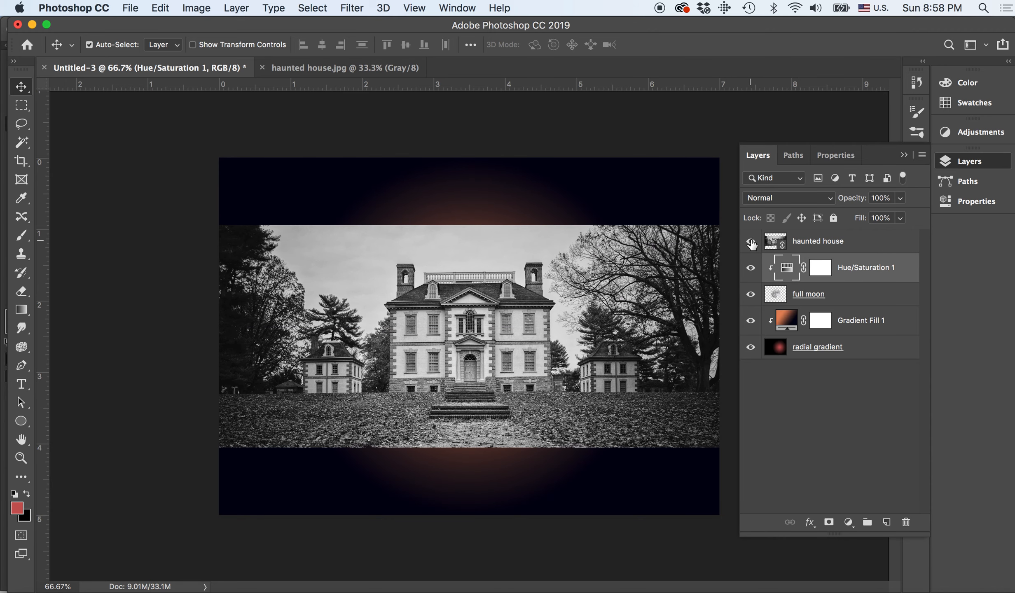
Step: Move the haunted house image straight down until its lower edge meets the bottom edge of the canvas
click(810, 243)
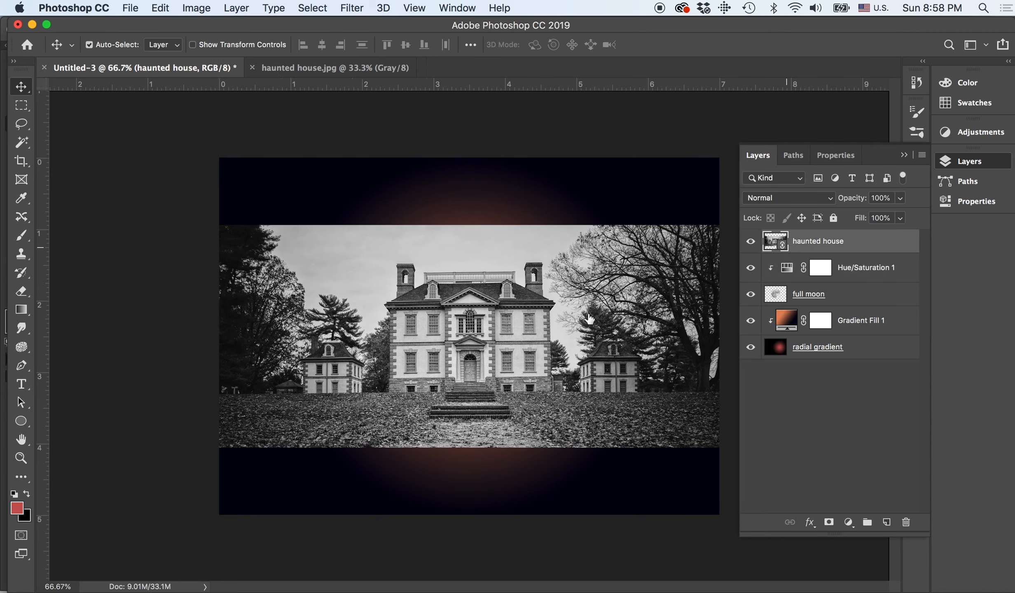
click(904, 155)
right_click(642, 317)
click(654, 321)
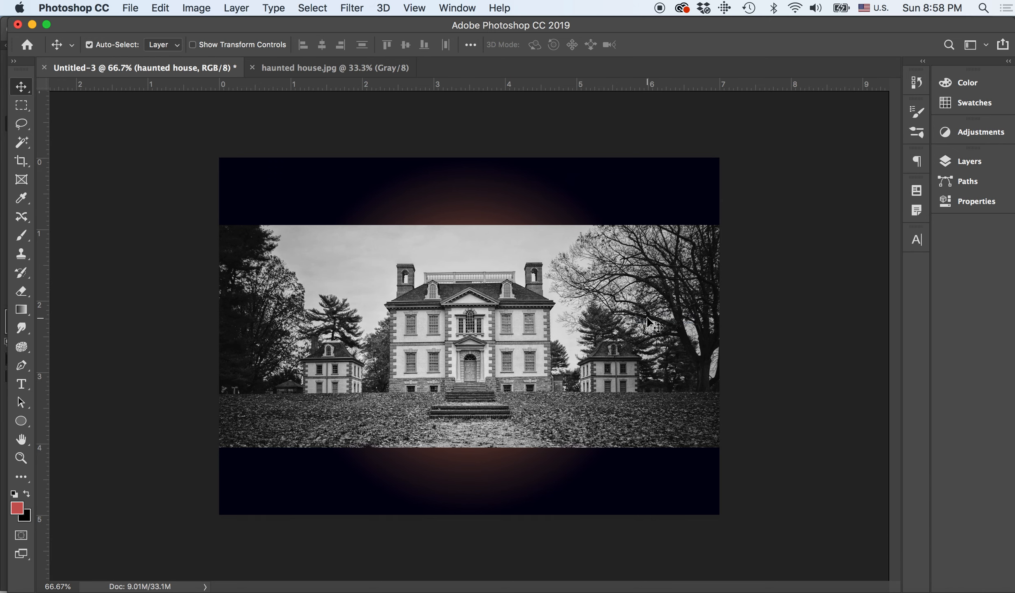
drag(650, 339, 652, 393)
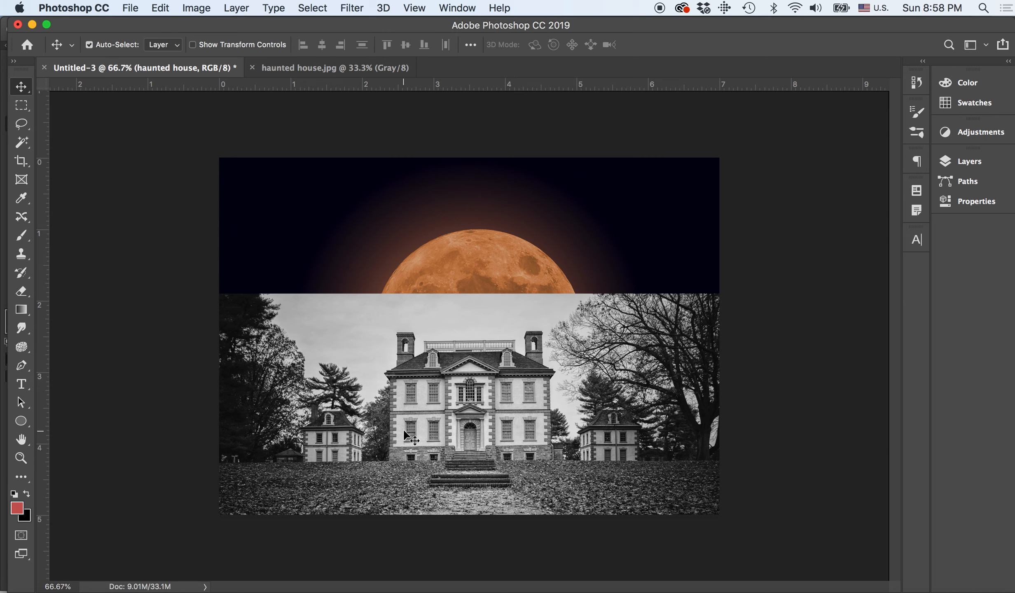
Step: Start a Pen tool path at the photo's left edge, following the ground line and up to the small shed's roof peak
click(21, 106)
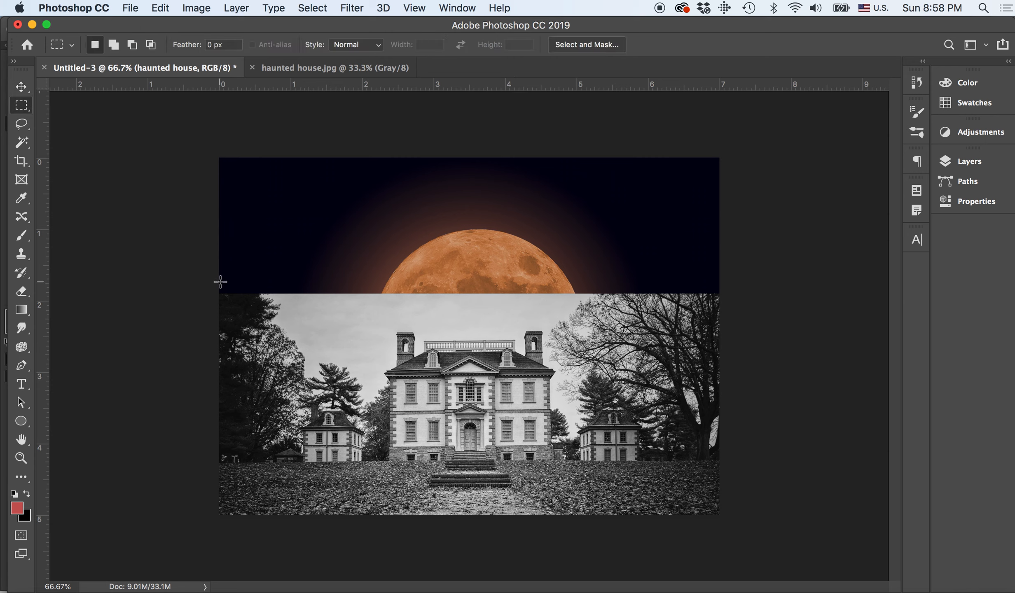
click(22, 366)
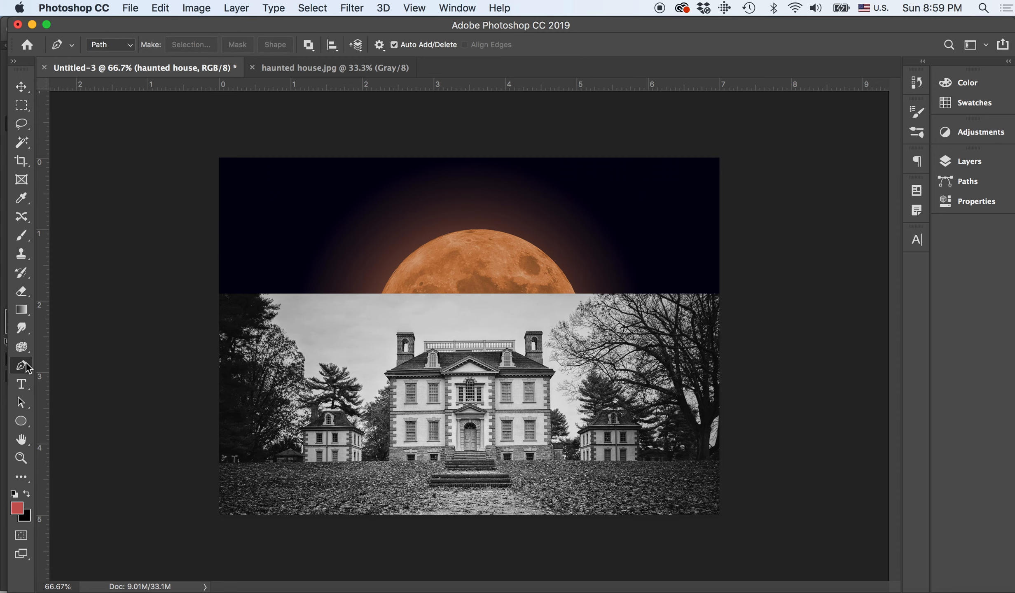
key(super+equal)
scroll(153, 418, down, 5)
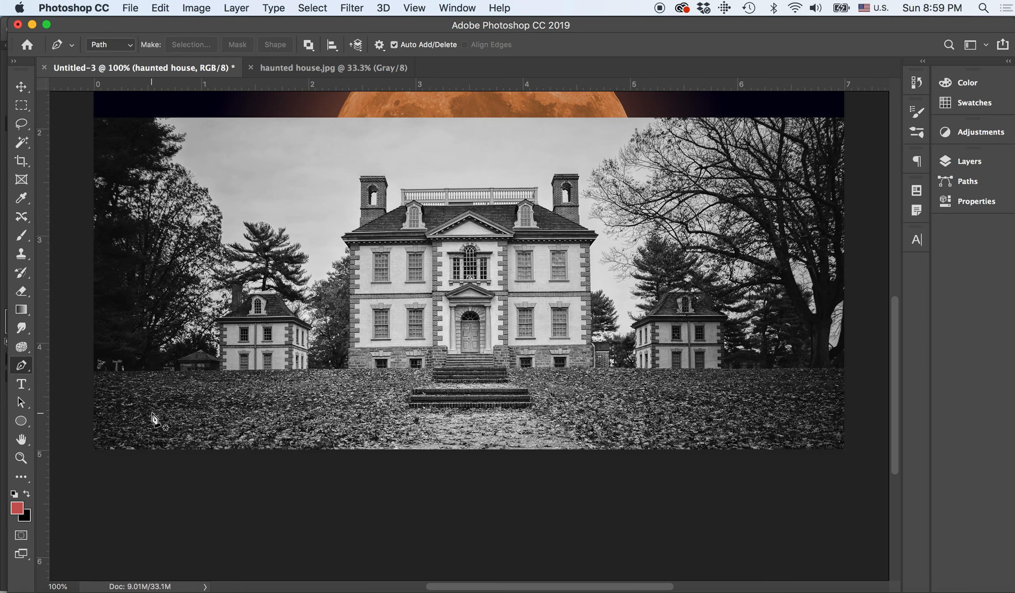
click(92, 370)
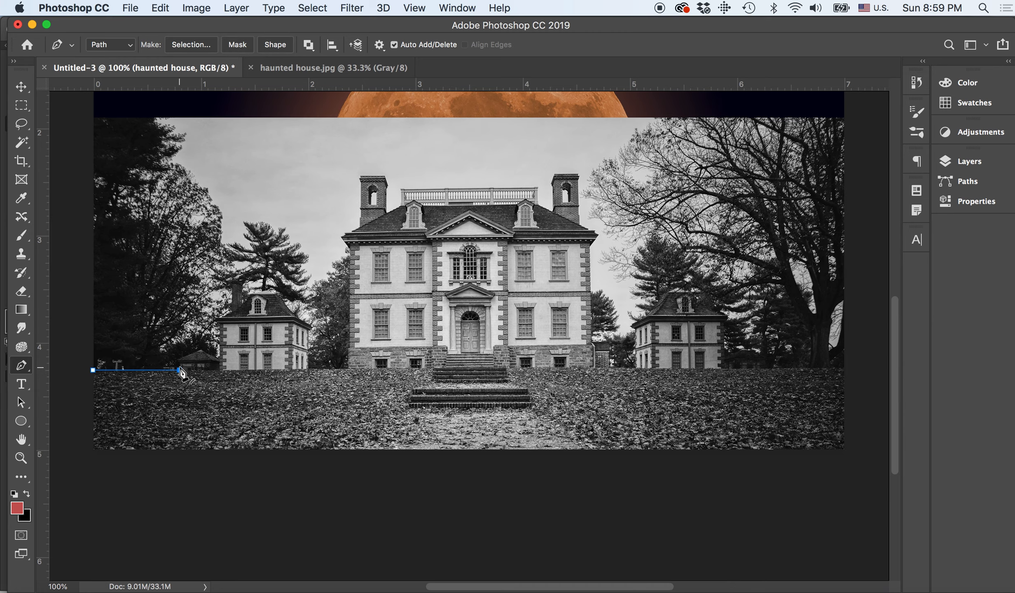
key(super+equal)
scroll(348, 376, left, 10)
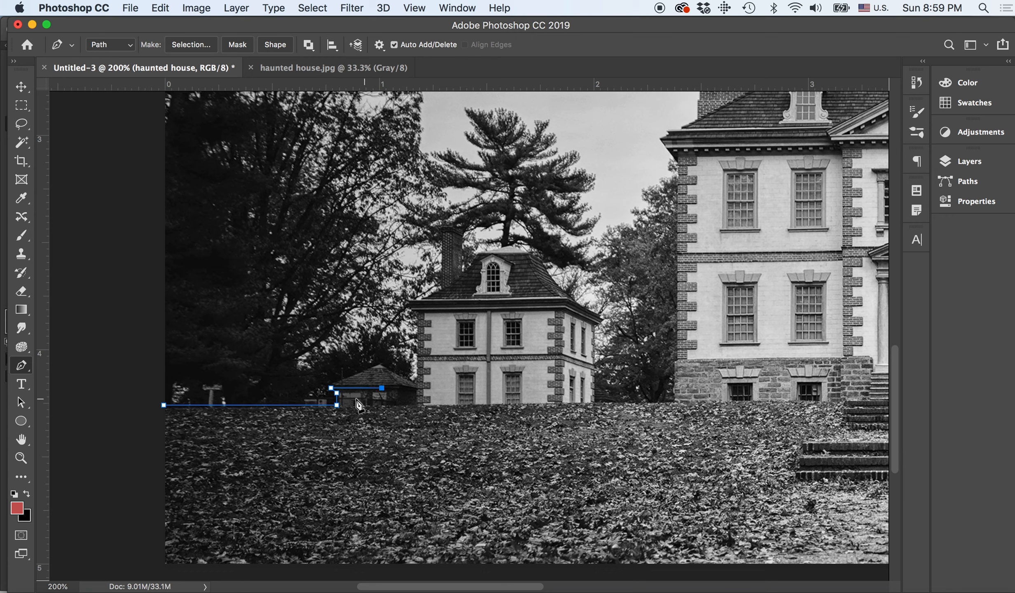
key(super+z)
click(380, 365)
Step: Continue the path up the left outbuilding's wall, along its eave and around its chimney down to the roof
click(418, 314)
drag(442, 289, 457, 276)
alt+click(442, 289)
click(436, 227)
click(453, 227)
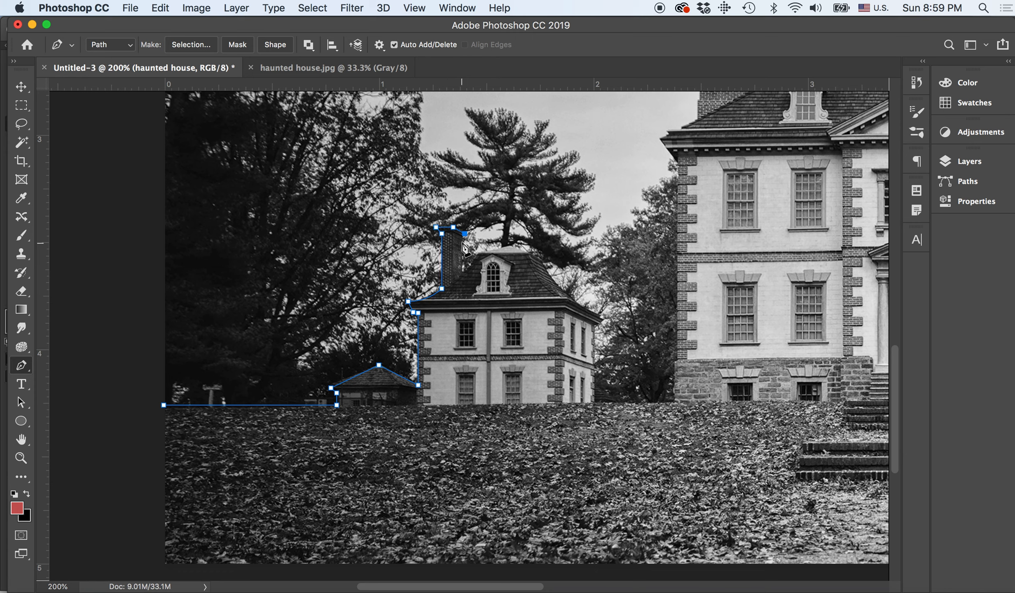
key(super+z)
key(super+equal)
key(super+equal)
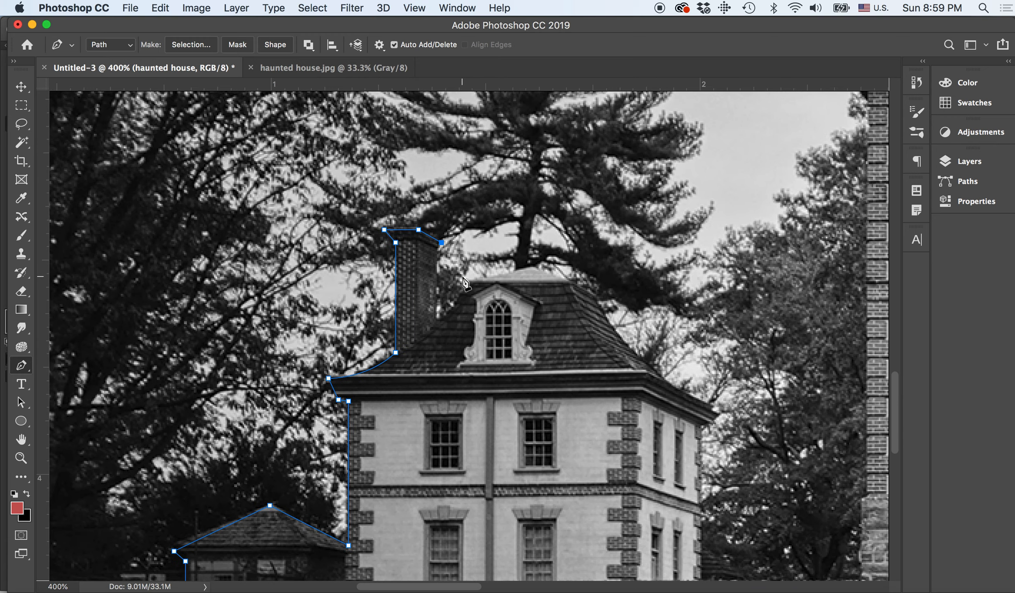
click(437, 327)
Step: Trace the outbuilding's roof from the chimney base over the crest to the start of its right slope
drag(471, 280, 476, 259)
click(533, 269)
drag(535, 272, 540, 268)
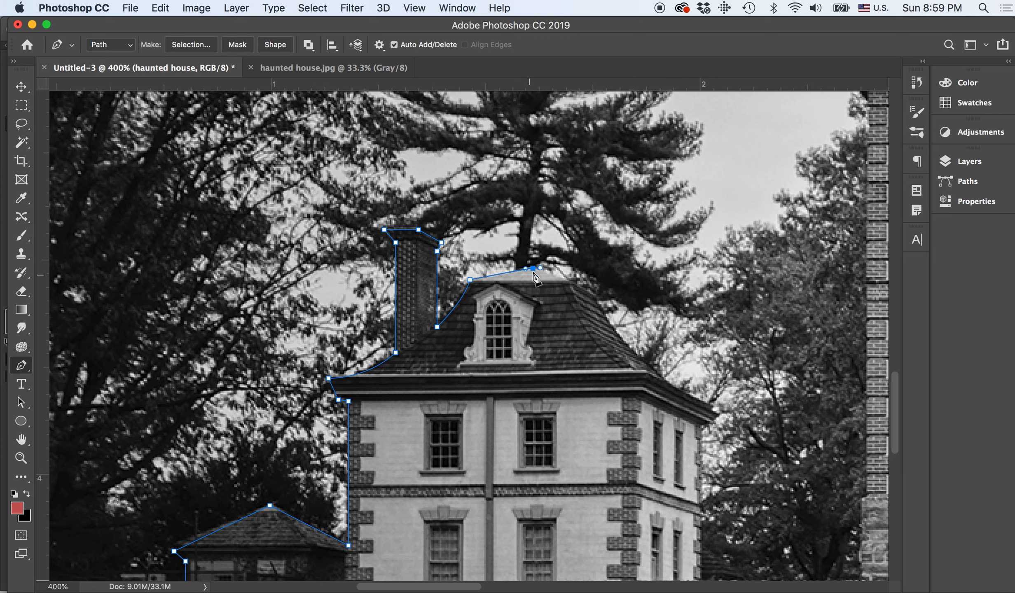
click(533, 268)
click(567, 281)
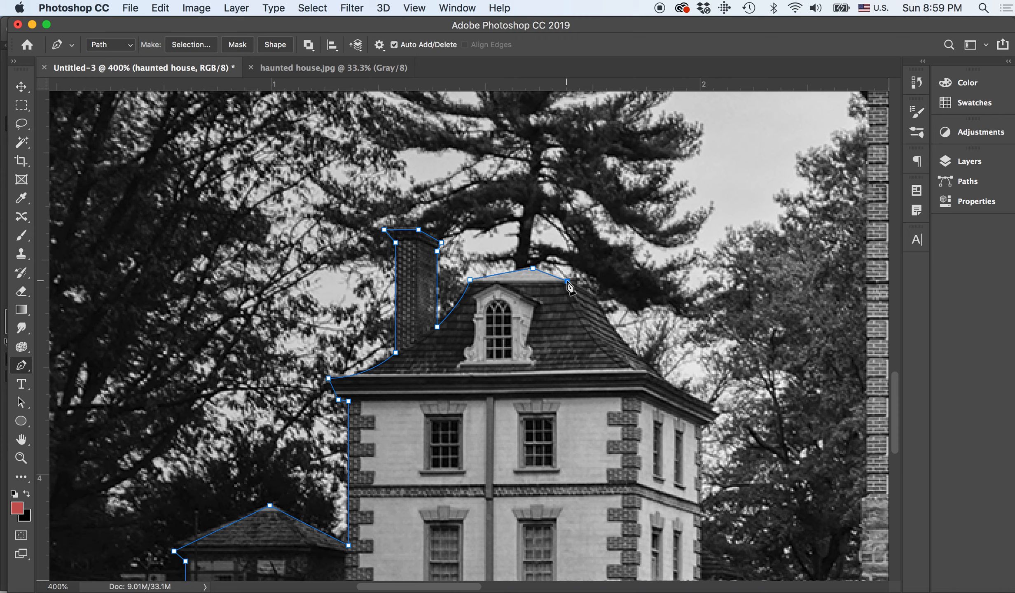
click(598, 298)
Step: Continue the path down the outbuilding's right roof slope, around the eave corner and onto its right wall
scroll(645, 348, right, 5)
scroll(645, 348, down, 2)
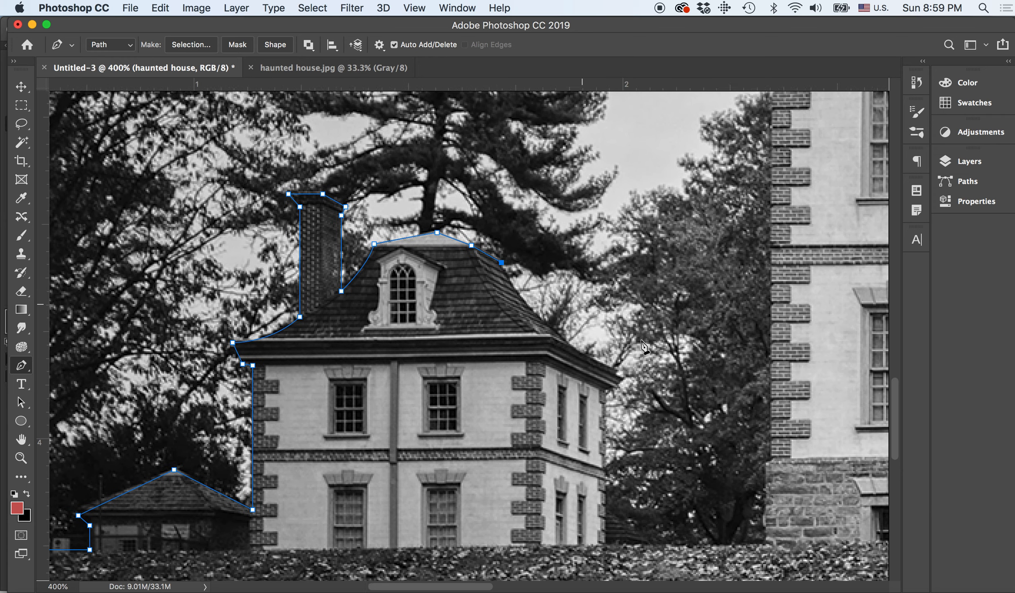
drag(574, 349, 622, 379)
alt+click(574, 350)
click(616, 374)
click(620, 387)
click(604, 394)
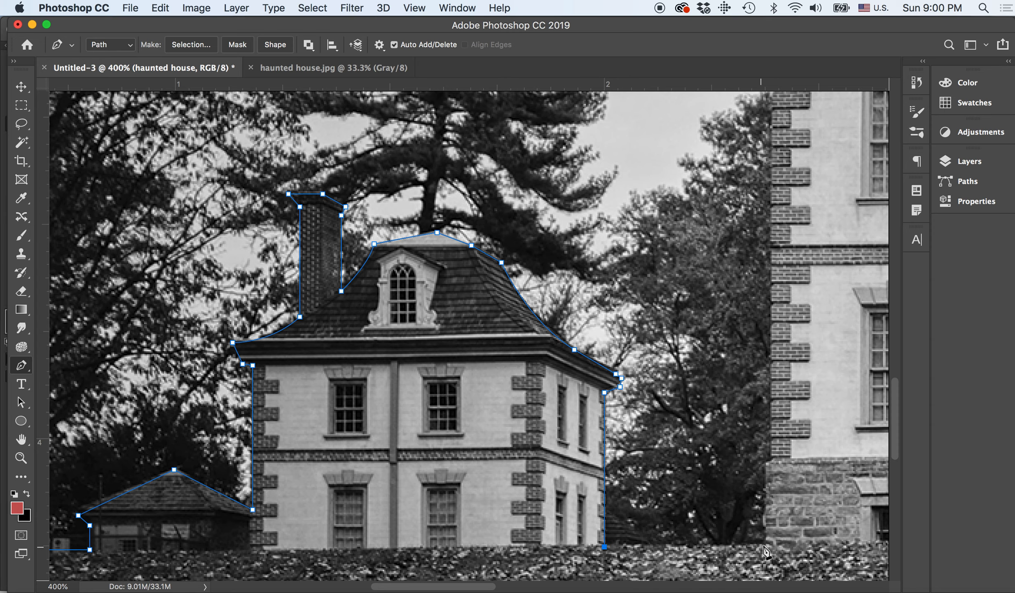
Step: Continue the path along the ground, up the main house's left wall and around its left eave corner onto the cornice
key(super+minus)
key(super+minus)
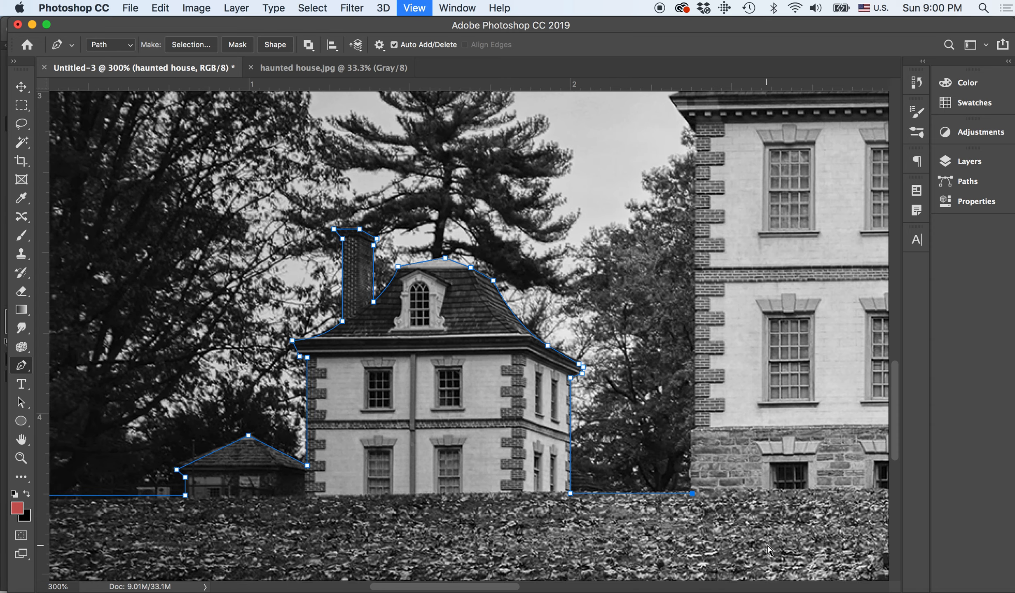
scroll(770, 553, up, 8)
scroll(770, 552, right, 8)
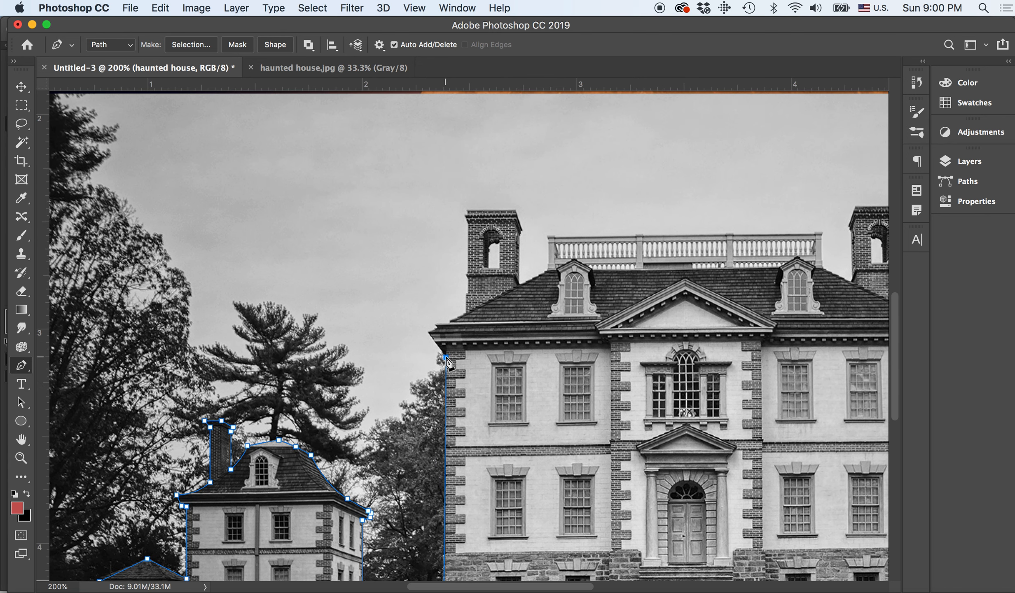
click(429, 335)
key(super+equal)
key(super+equal)
key(super+equal)
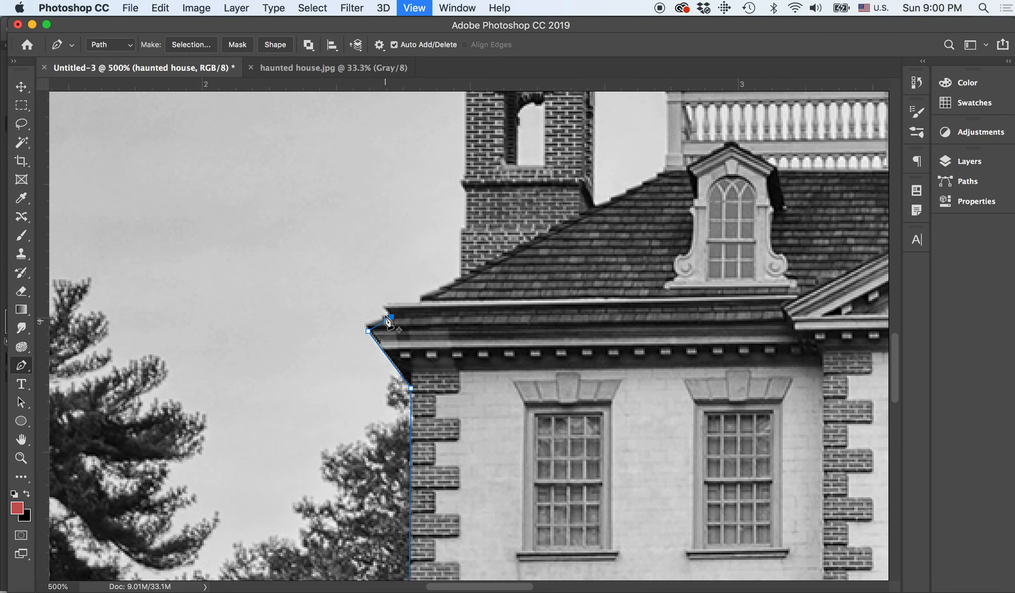
click(383, 304)
click(390, 302)
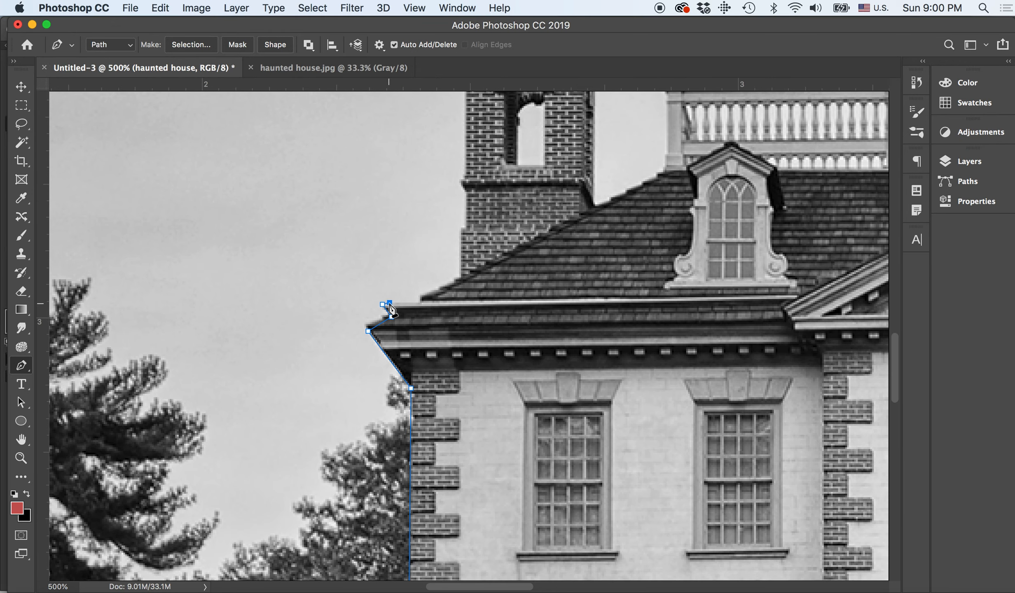
Step: Trace the lower roof edge to the main house's left chimney and outline the chimney back down to the roof
click(460, 279)
scroll(465, 235, up, 5)
scroll(465, 235, right, 3)
click(386, 182)
key(super+z)
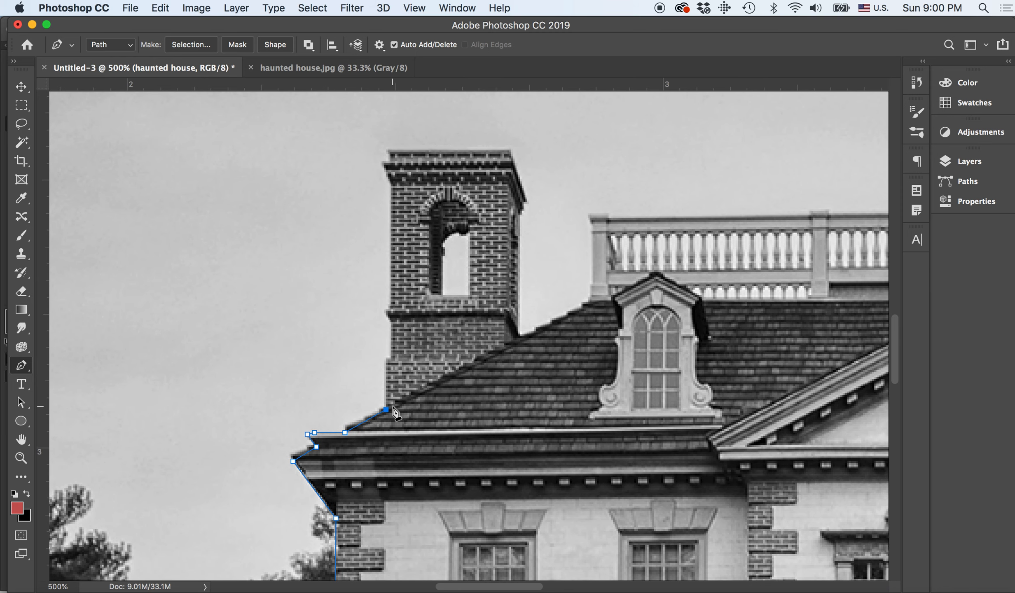
shift+click(388, 183)
click(382, 160)
click(392, 152)
click(520, 213)
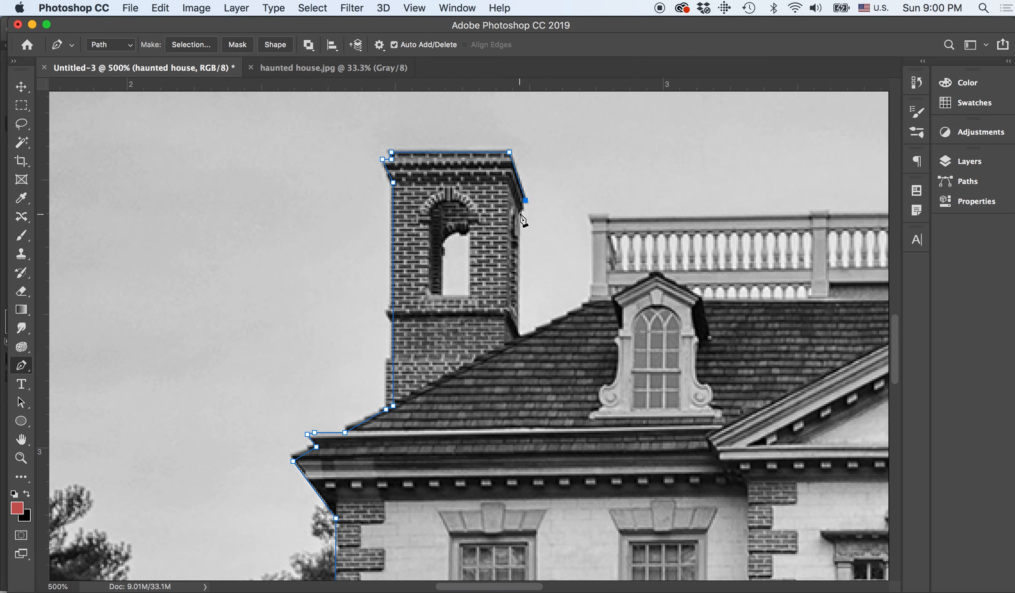
click(520, 335)
Step: Continue the path up the roof, around the rooftop balustrade's left post, along its rail and down its right post
click(591, 301)
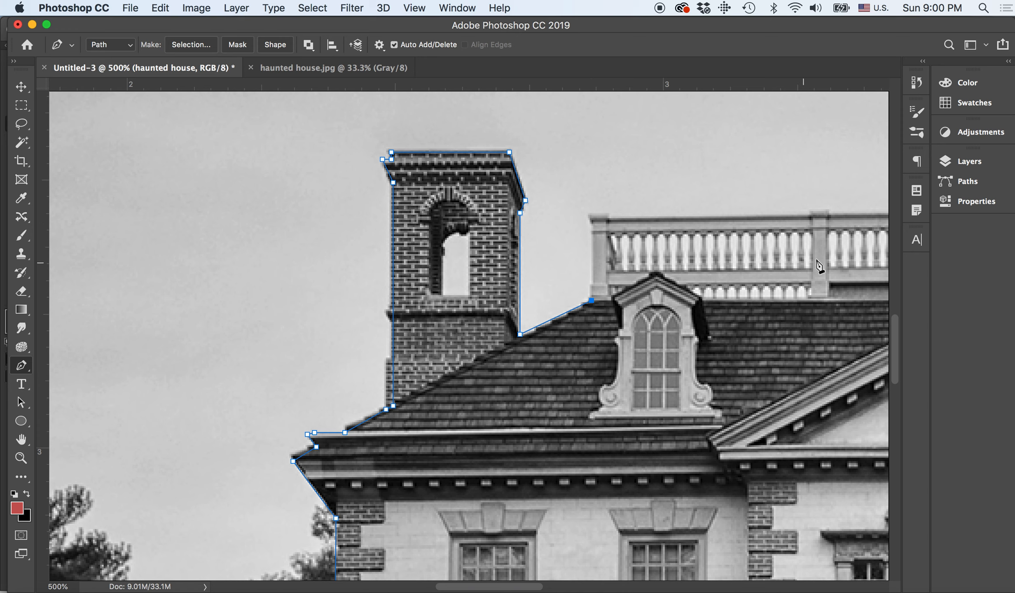
click(591, 225)
click(588, 212)
click(608, 212)
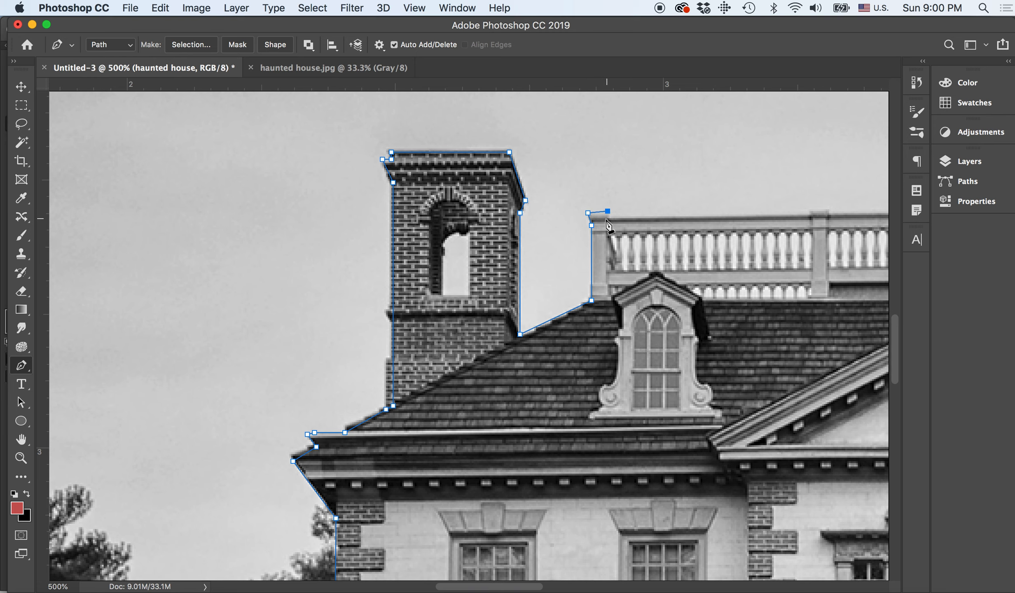
scroll(610, 224, right, 15)
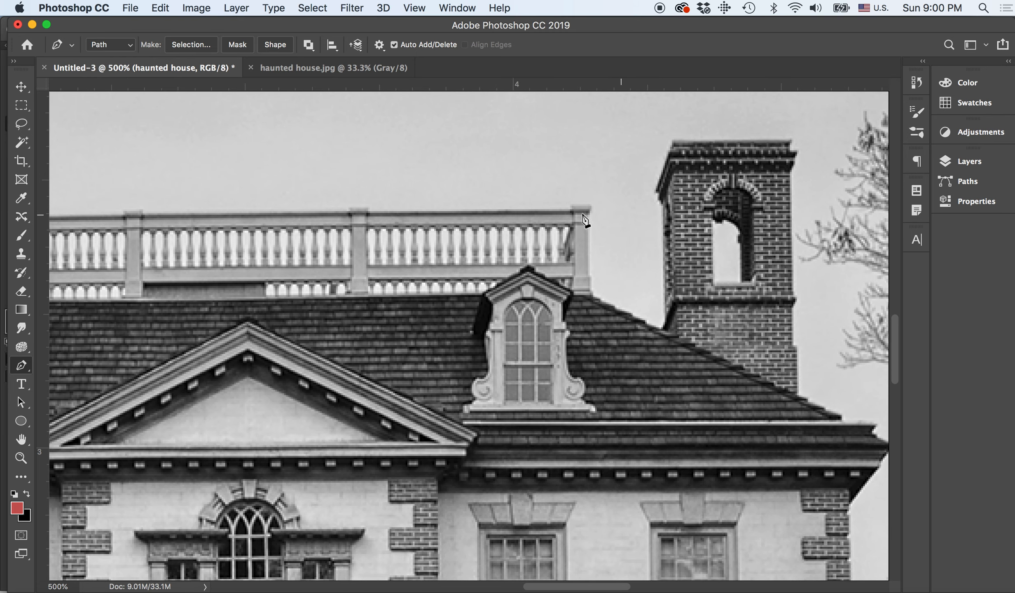
click(572, 216)
click(568, 205)
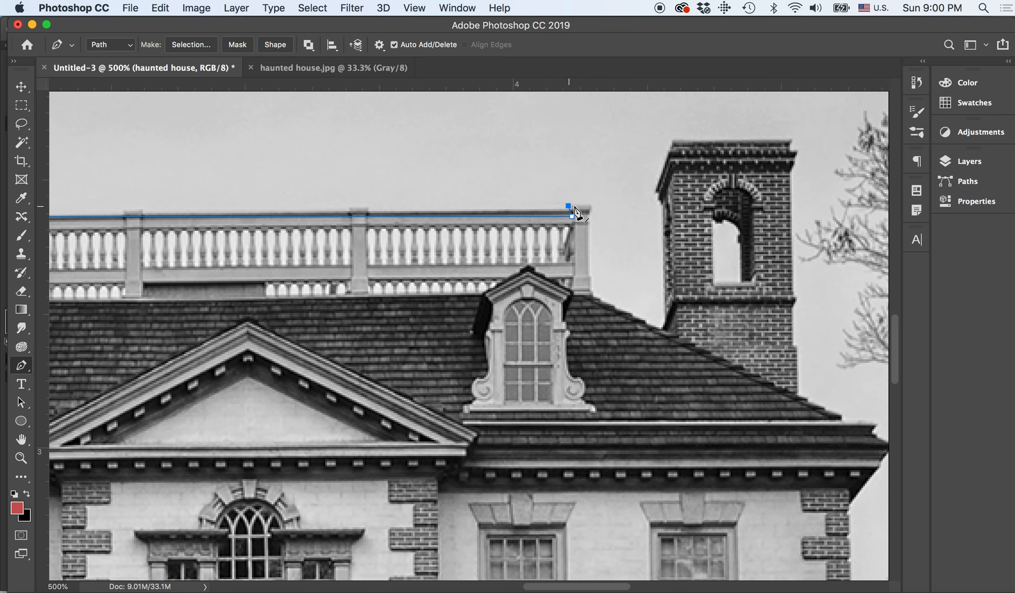
click(588, 211)
click(592, 295)
Step: Trace the roof down to the main house's right chimney and outline the chimney to its base on the roof's edge
click(666, 331)
click(666, 204)
click(654, 190)
click(673, 142)
click(788, 140)
click(788, 172)
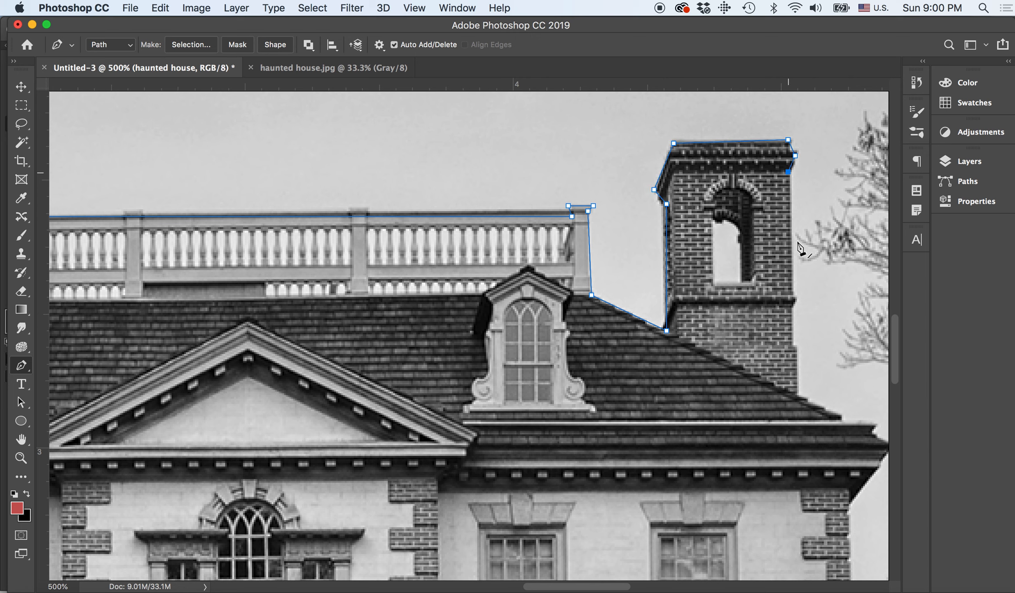
click(797, 349)
click(797, 395)
Step: Continue the path down the remaining roof slope and around the main house's right eave corner to the top of its wall
drag(799, 402, 490, 260)
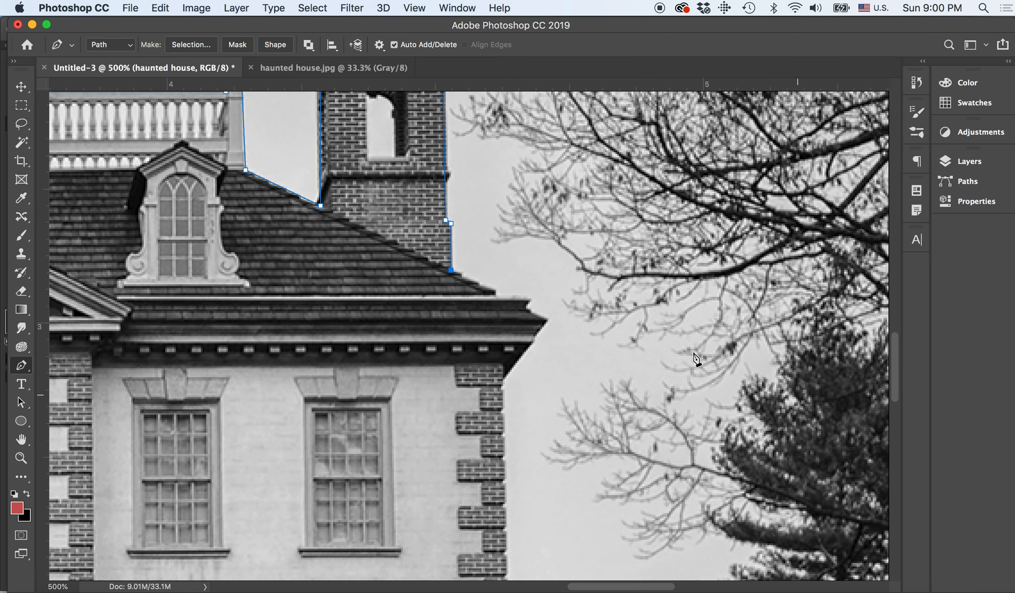
click(498, 295)
click(526, 297)
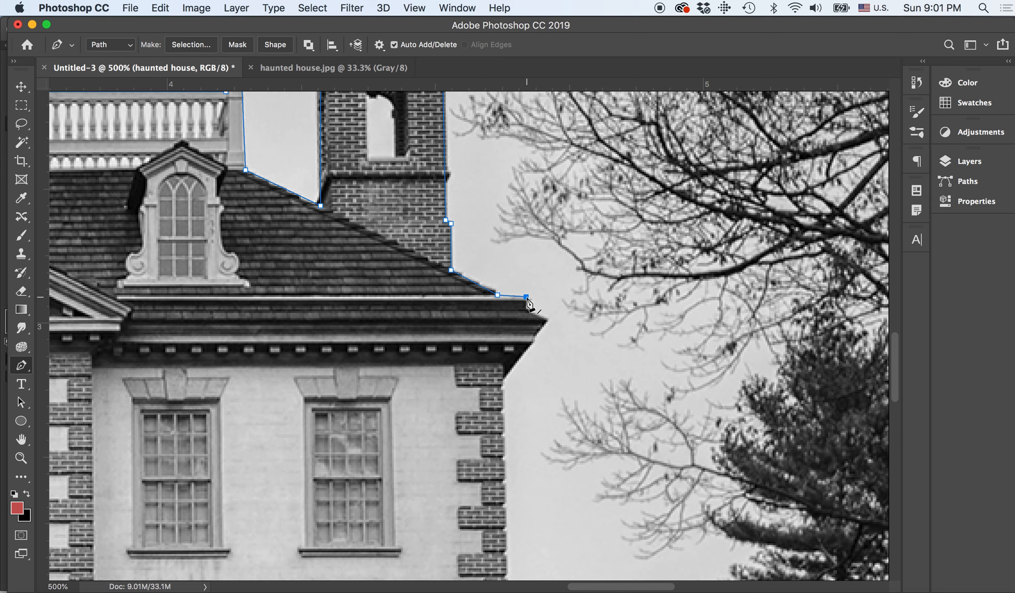
click(526, 309)
click(548, 321)
click(533, 340)
click(504, 381)
Step: Trace down the main house's right wall and around the small brick annex to the ground line
key(super+minus)
key(super+minus)
click(350, 415)
click(399, 416)
click(410, 437)
click(404, 444)
click(406, 491)
Step: Trace the right outbuilding's roof crest, curved right slope and eave corner, then its right wall down to the ground
click(652, 265)
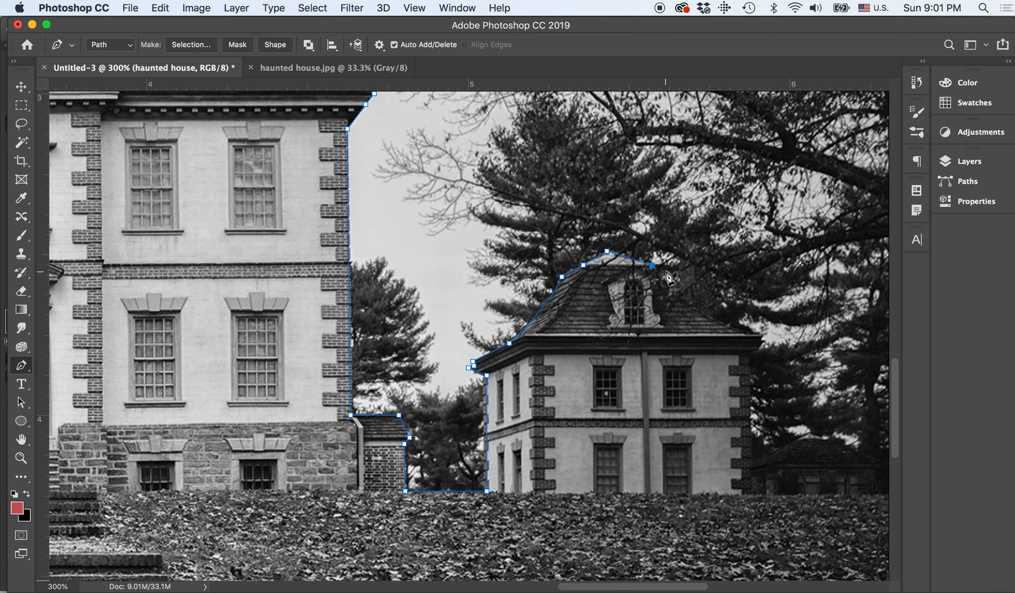
key(super+z)
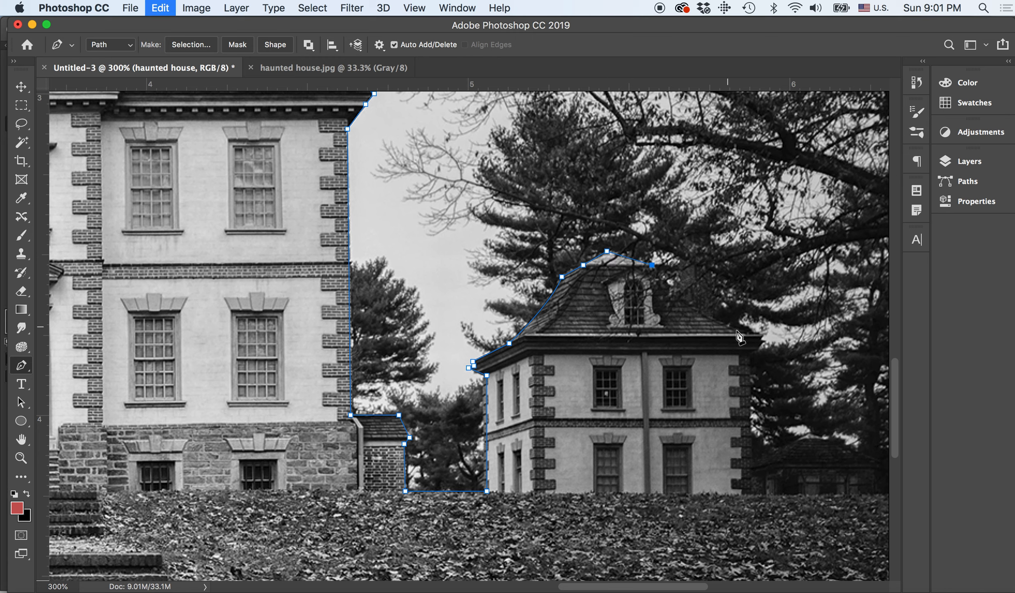
drag(752, 333, 816, 353)
click(764, 339)
click(759, 350)
click(751, 354)
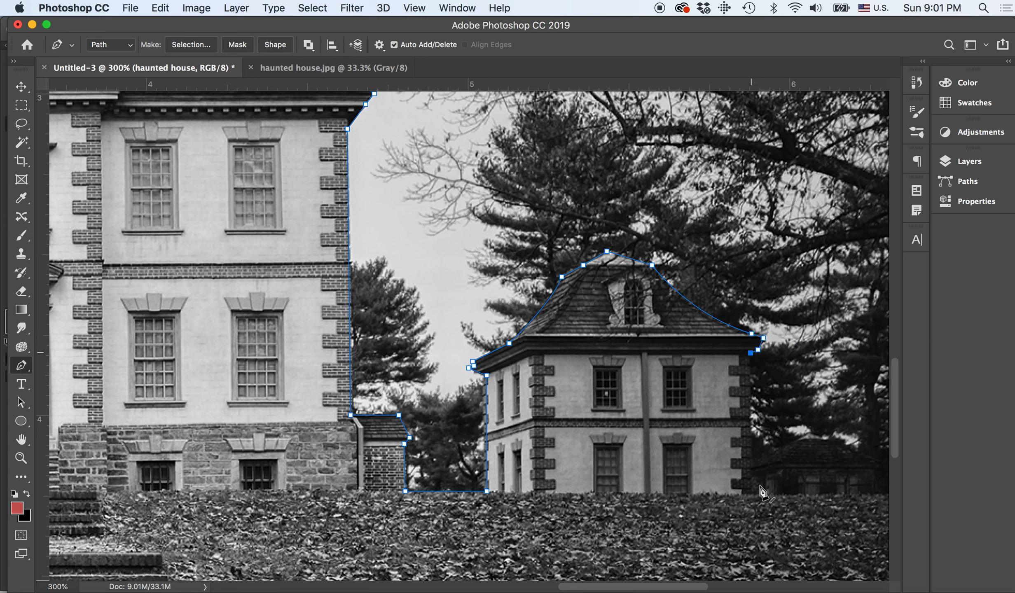
click(751, 495)
Step: Extend the path along the ground to the photo's right edge and close it around the sky above the buildings
key(super+minus)
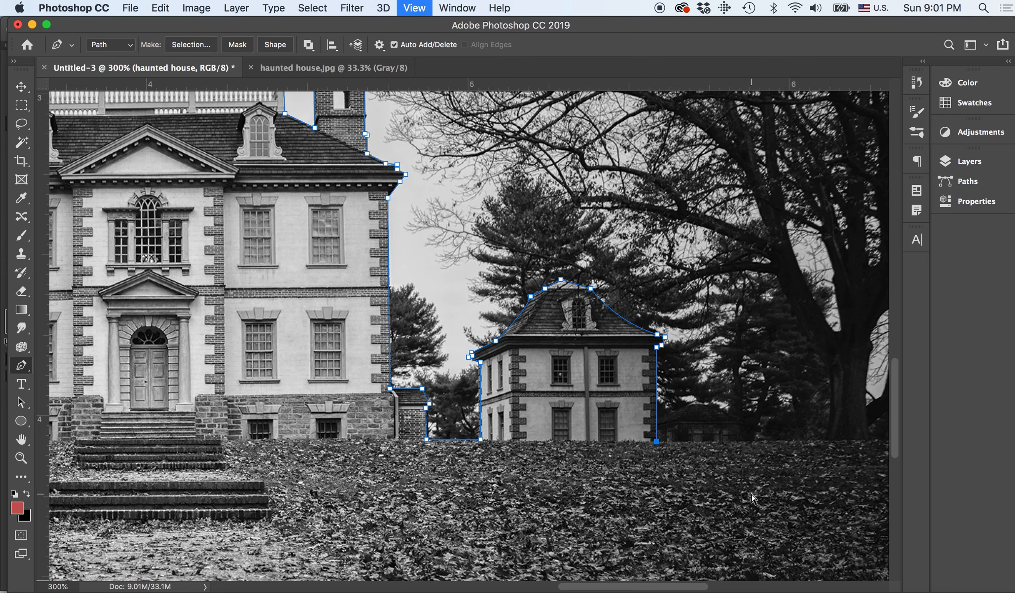
key(super+minus)
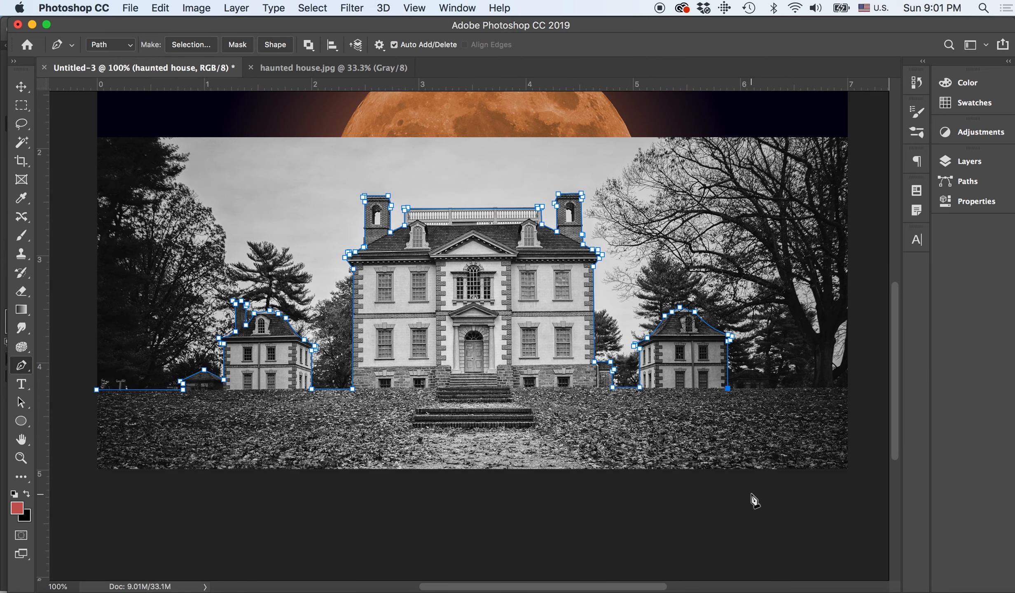
click(852, 389)
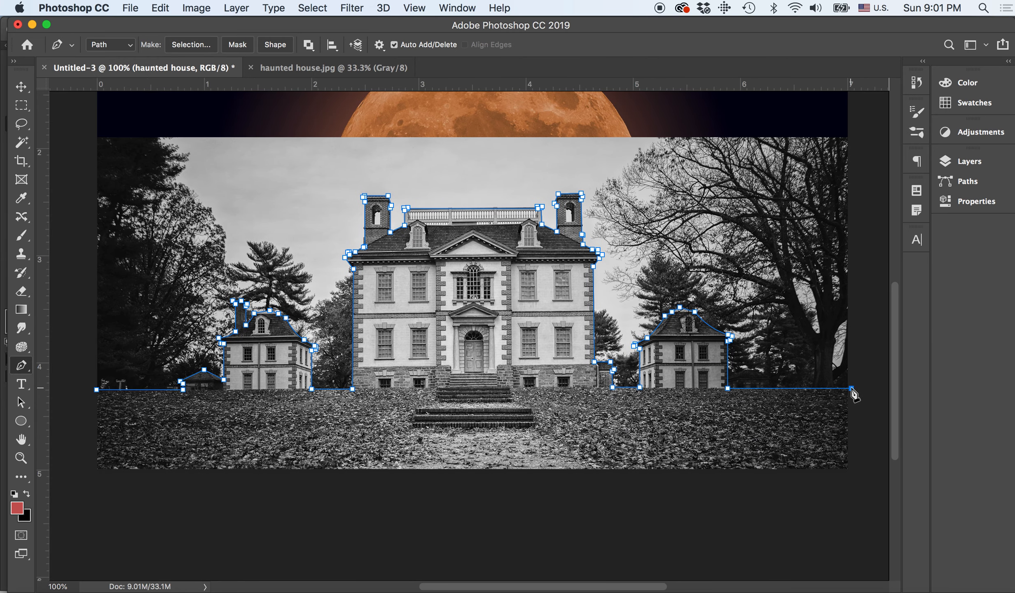
click(852, 132)
click(82, 133)
click(96, 390)
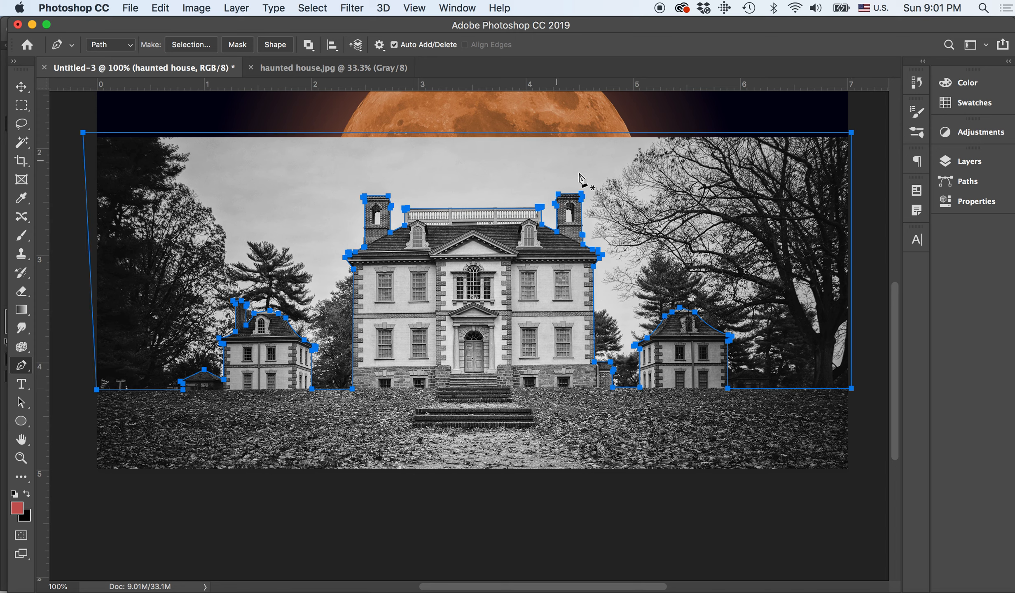
Step: Load the work path as a selection and try to delete the selected background from the haunted house layer
click(967, 181)
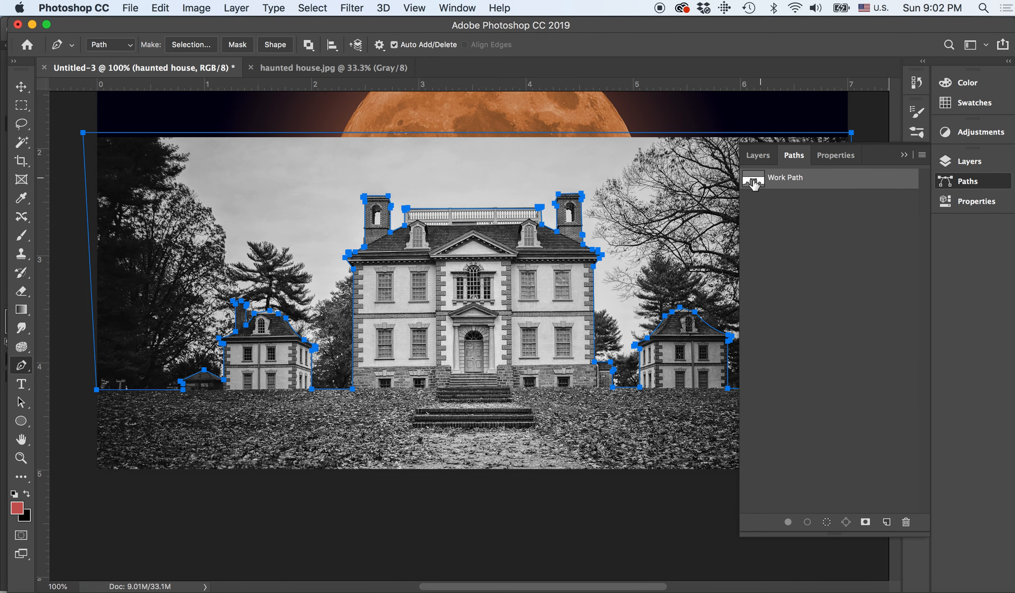
drag(753, 183, 827, 523)
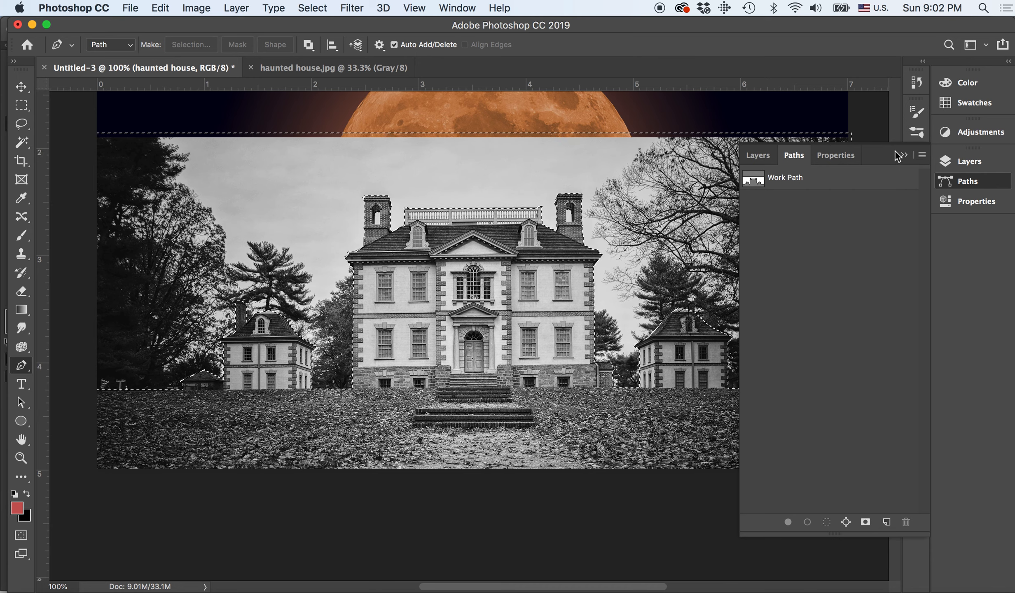
key(BackSpace)
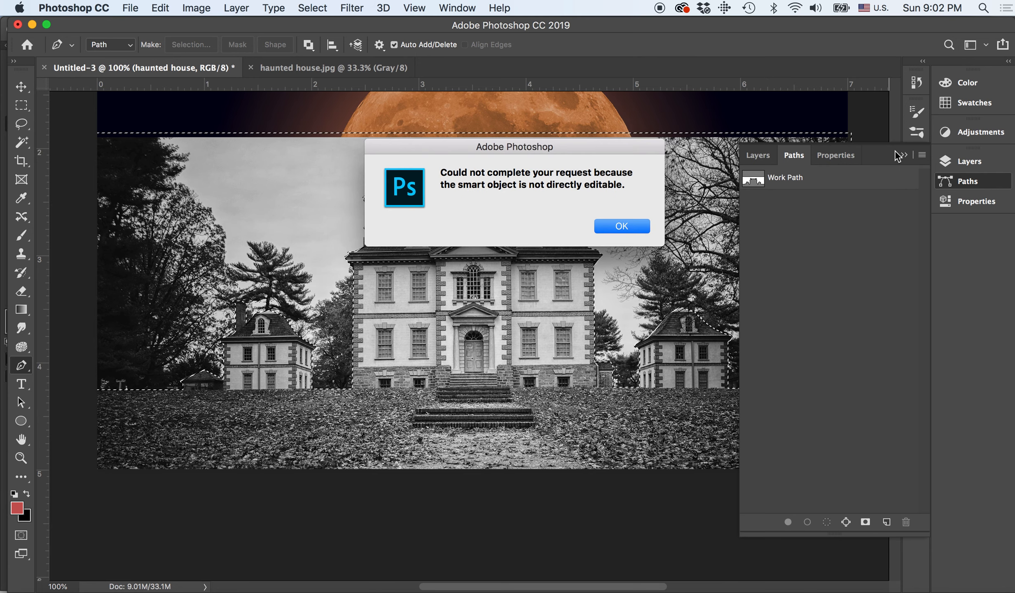
click(609, 227)
Step: Rasterize the haunted house layer
click(772, 156)
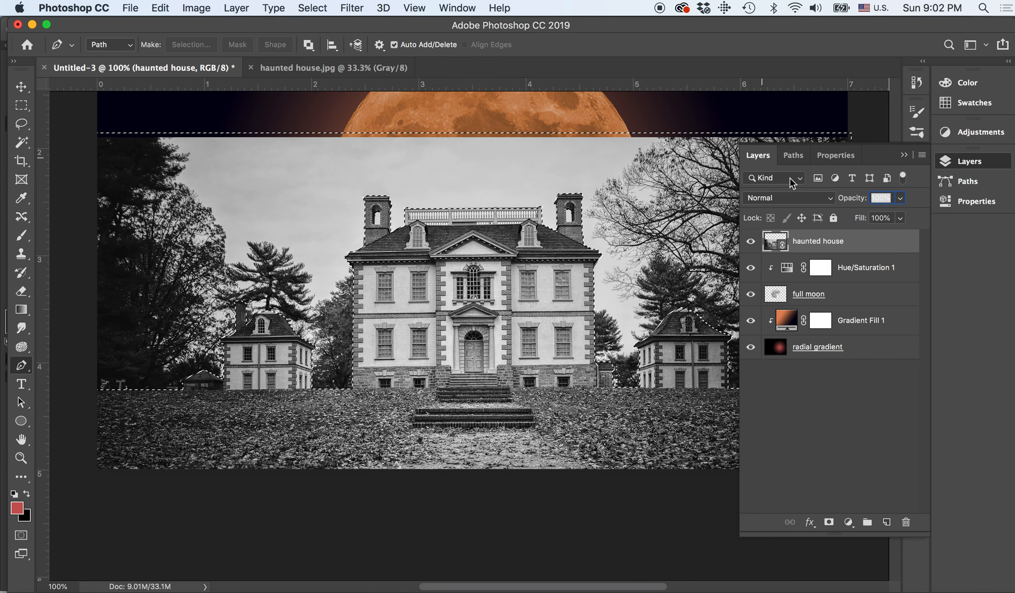
right_click(785, 252)
click(837, 243)
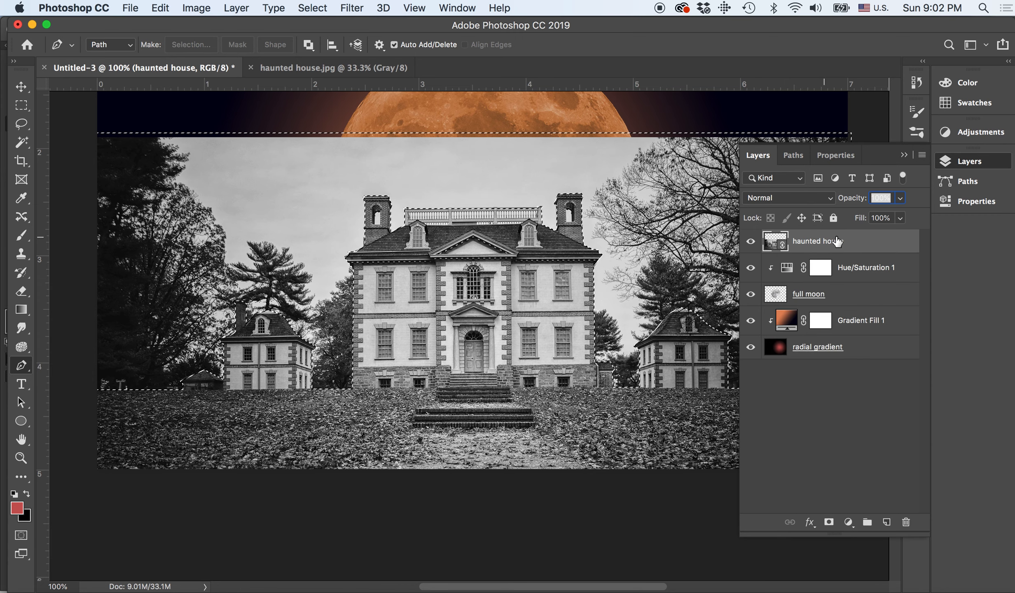
right_click(840, 243)
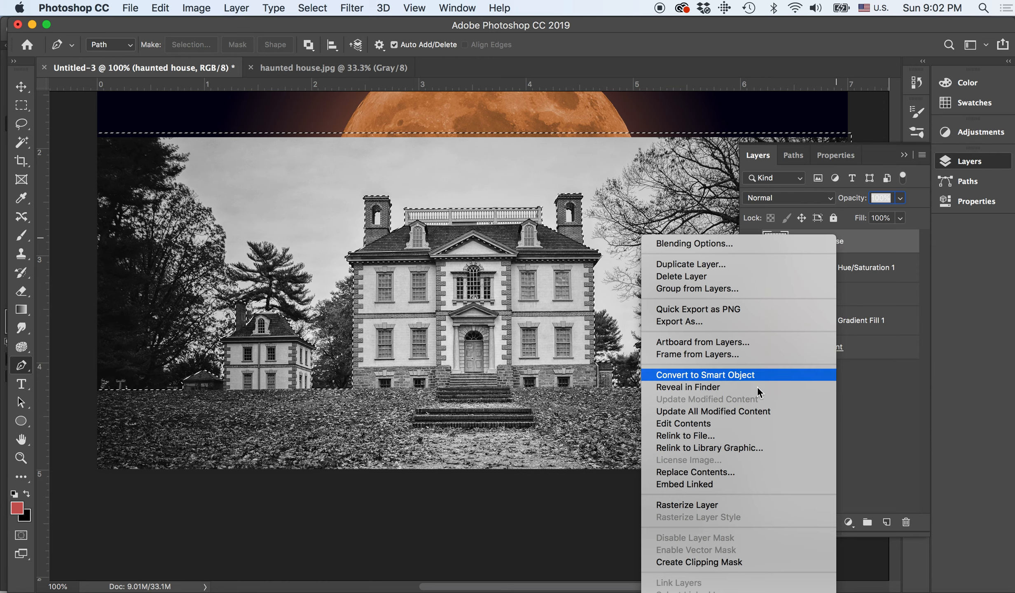
click(725, 504)
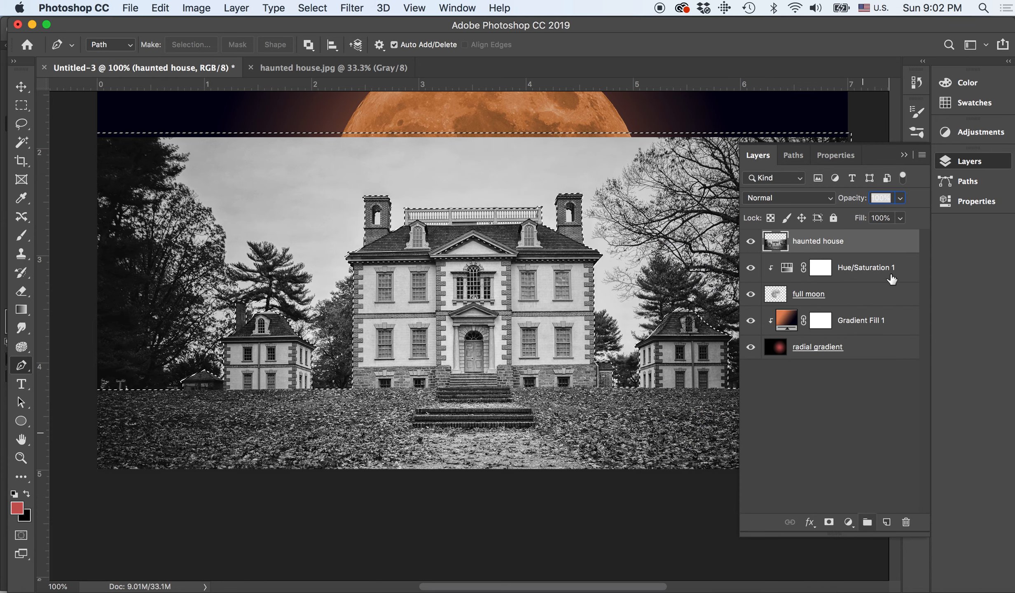
Step: Delete the selected sky and trees from the haunted house layer and deselect
click(798, 156)
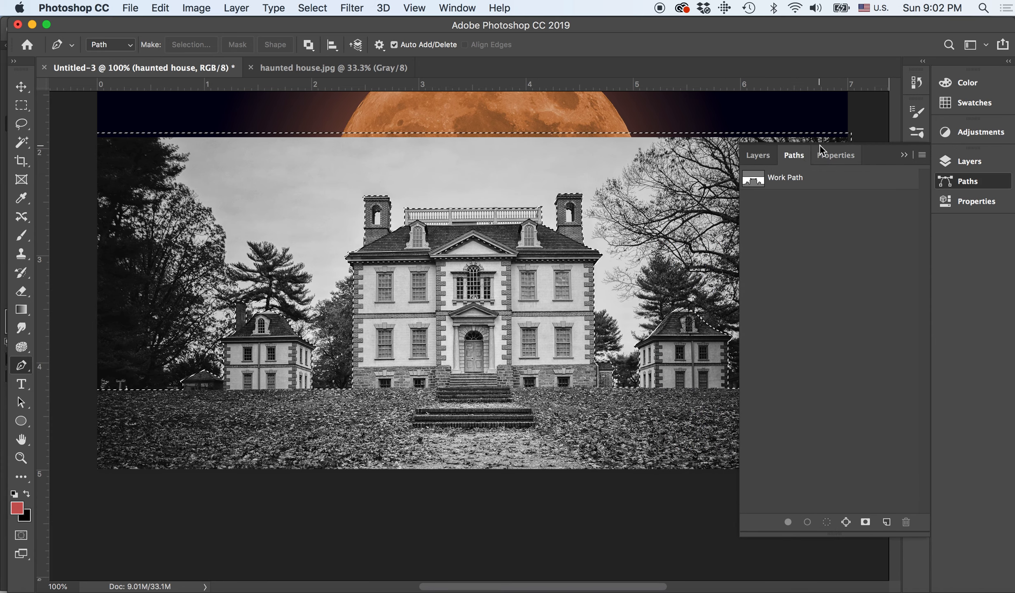
key(Delete)
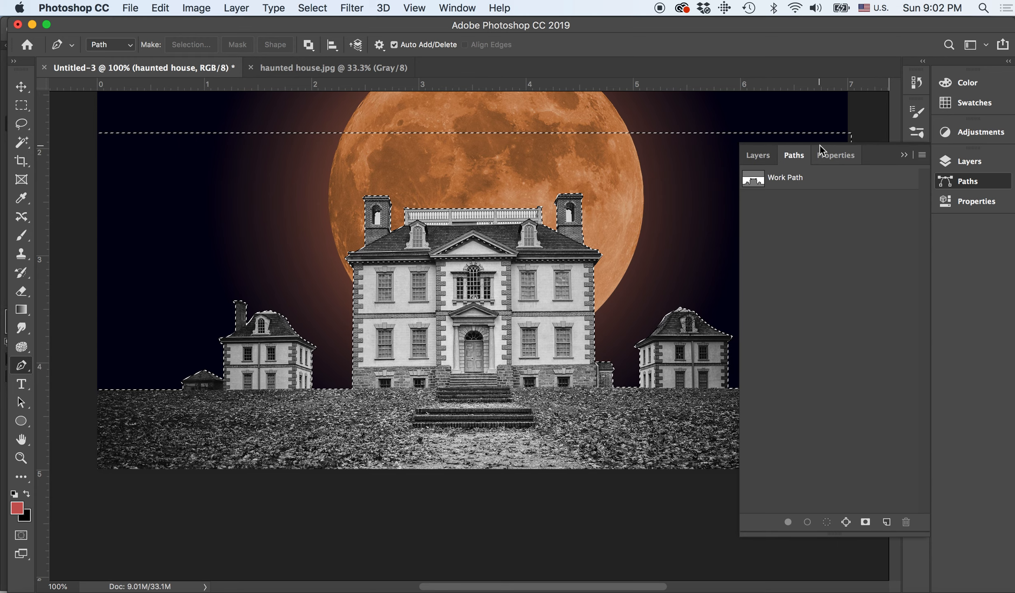
key(super+d)
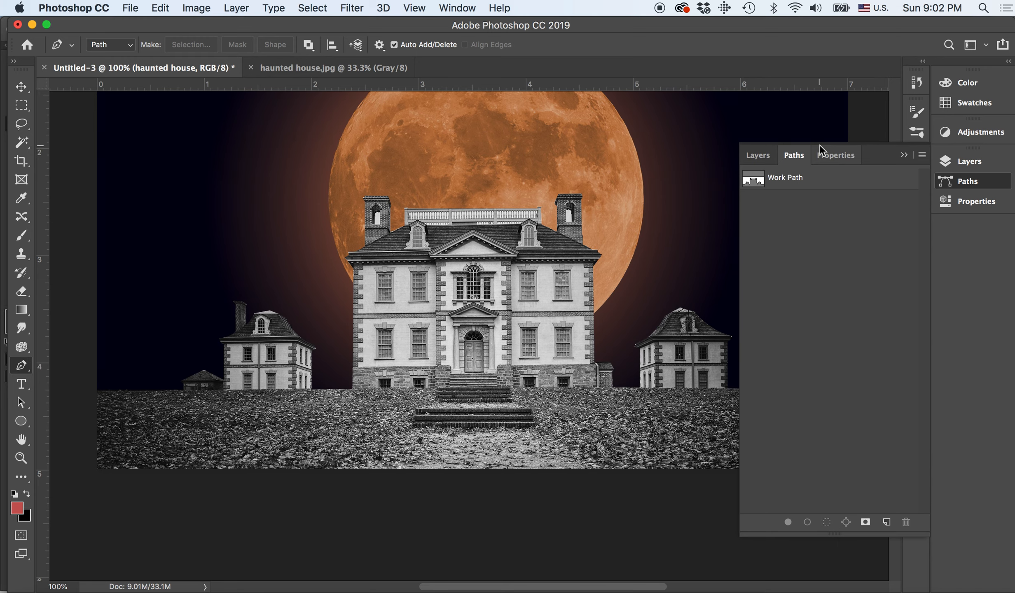
click(905, 157)
key(super+minus)
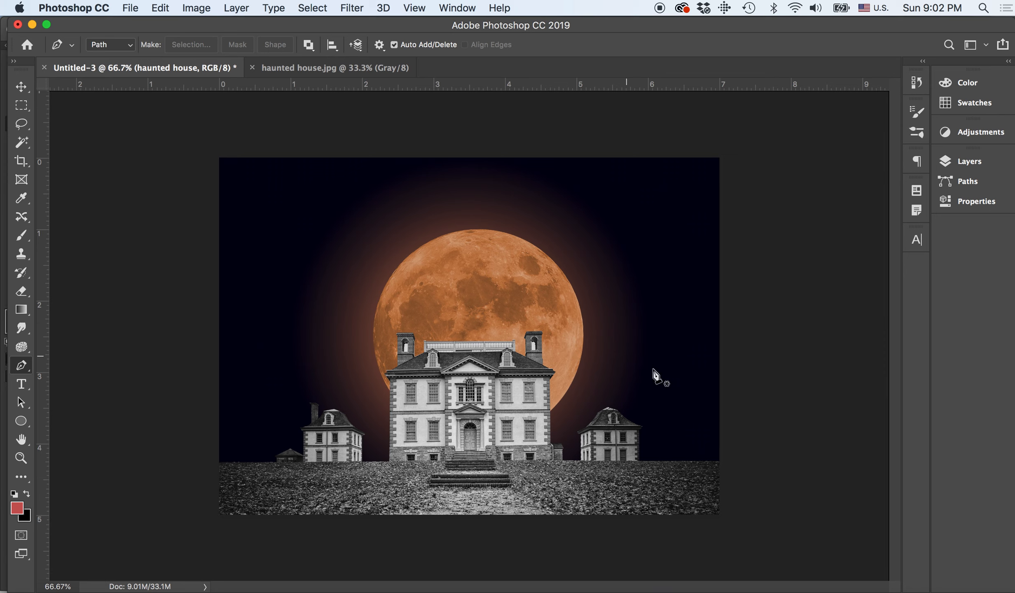
Step: Select the full moon layer with the Move tool and shift the moon slightly up and left behind the main house
click(23, 86)
key(super+t)
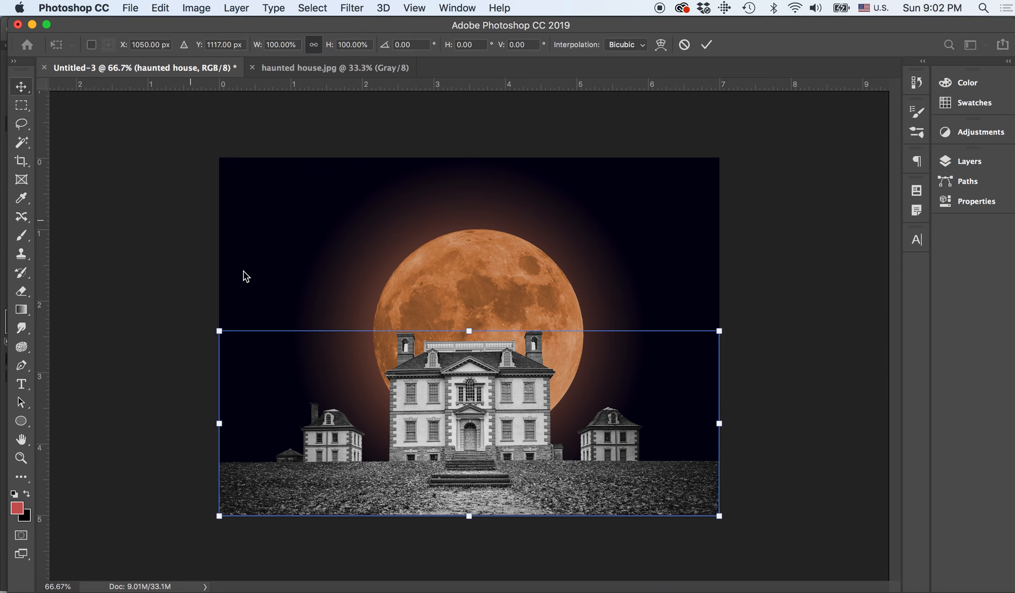
key(Return)
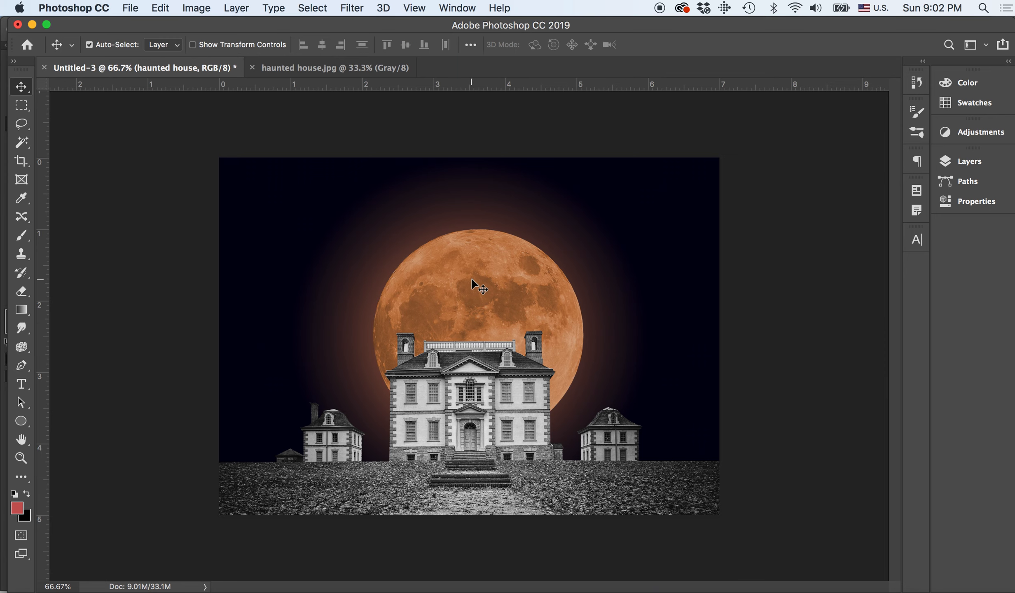
right_click(523, 279)
click(533, 280)
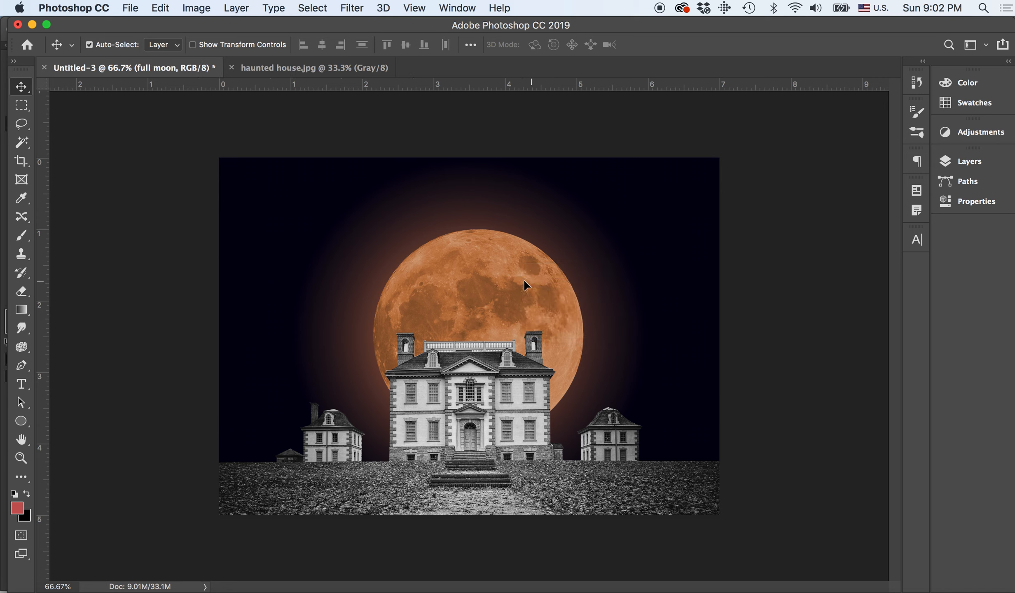
mouse_move(517, 280)
mouse_down()
mouse_move(506, 281)
mouse_move(518, 274)
mouse_up()
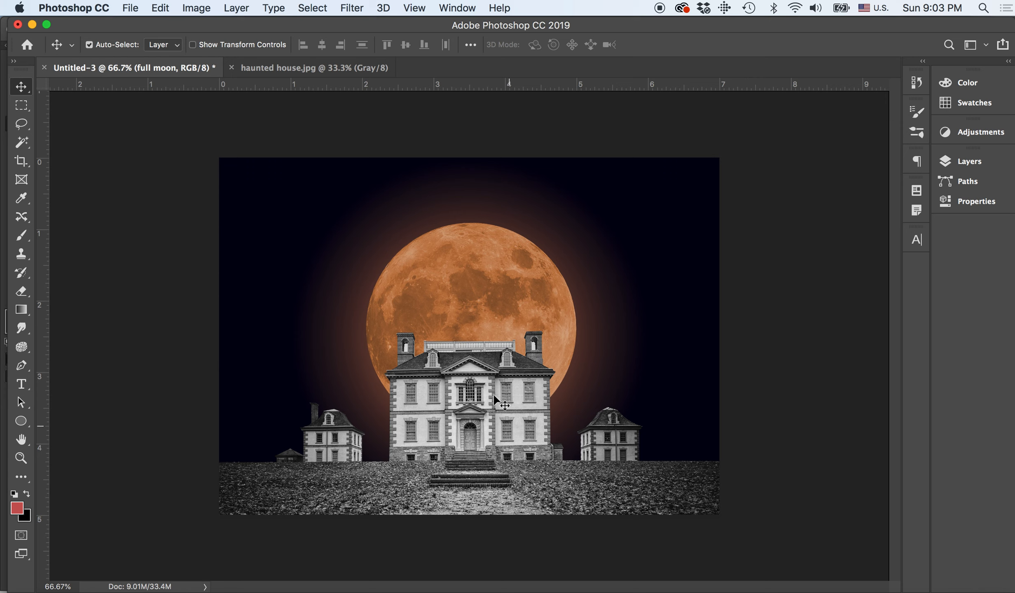
Step: Add a Hue/Saturation adjustment layer above the haunted house layer and clip it to that layer
click(948, 161)
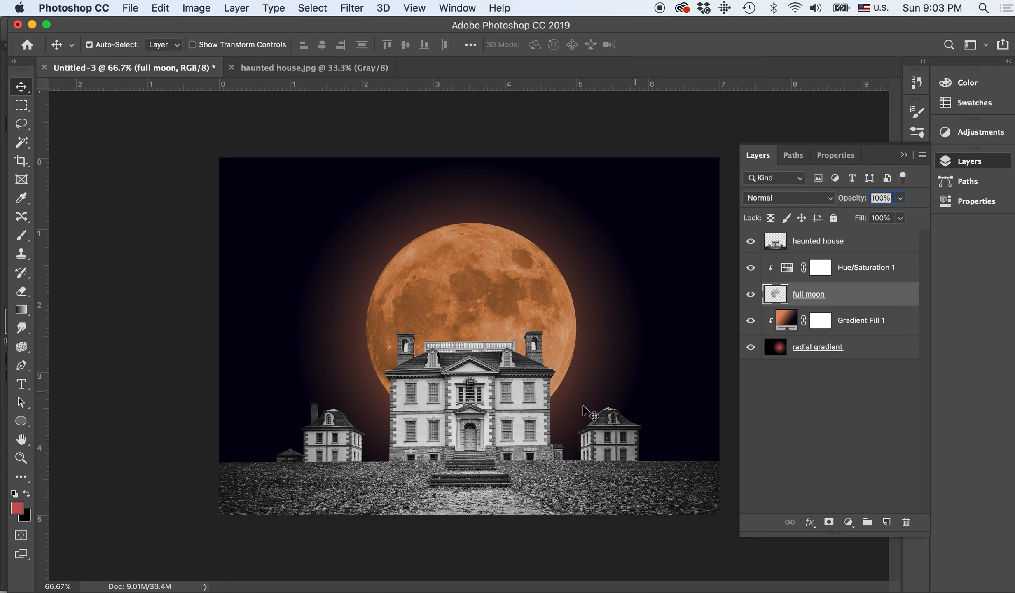
click(806, 244)
click(849, 523)
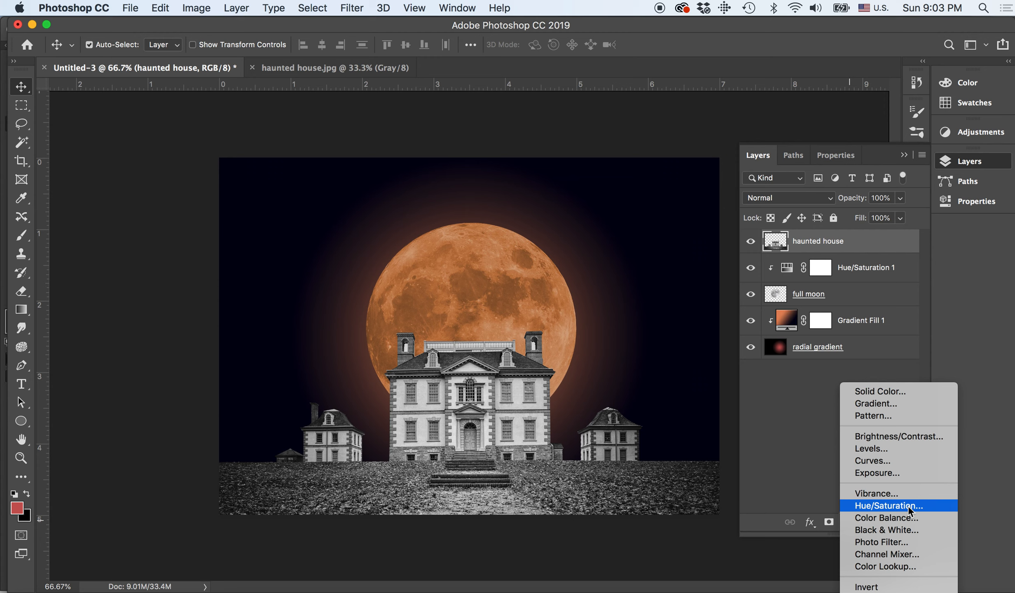
click(909, 505)
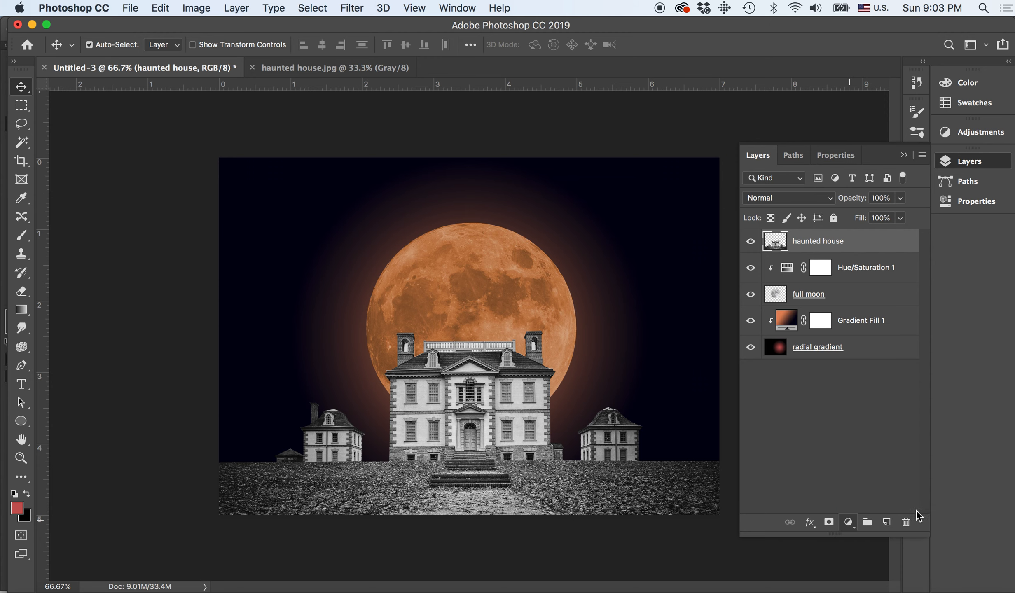
click(767, 160)
alt+click(800, 257)
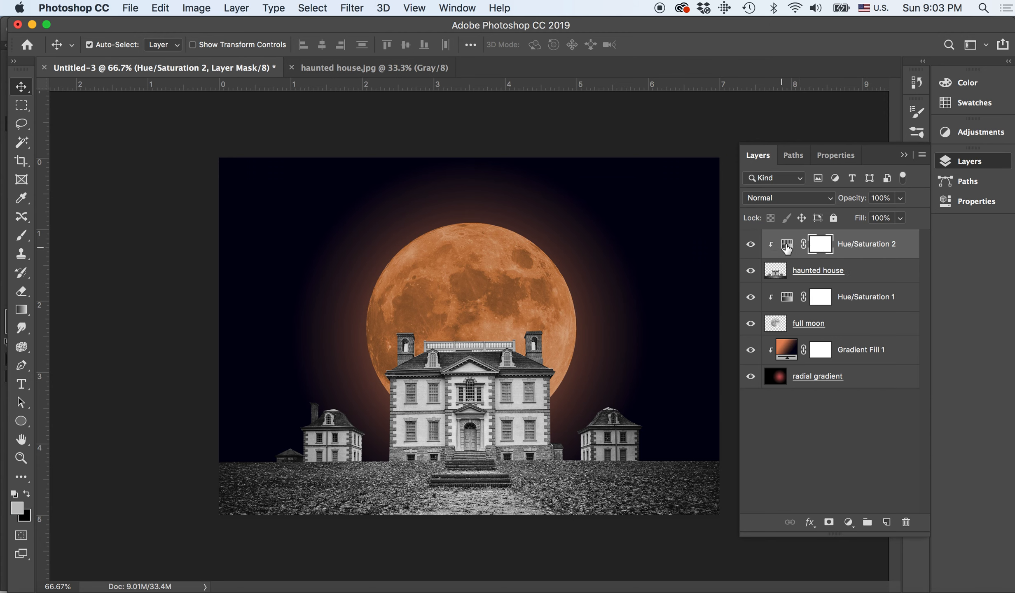
Step: Colorize the haunted house blue through its clipped Hue/Saturation layer, with hue 223 and saturation 34
double_click(787, 243)
drag(829, 255, 797, 258)
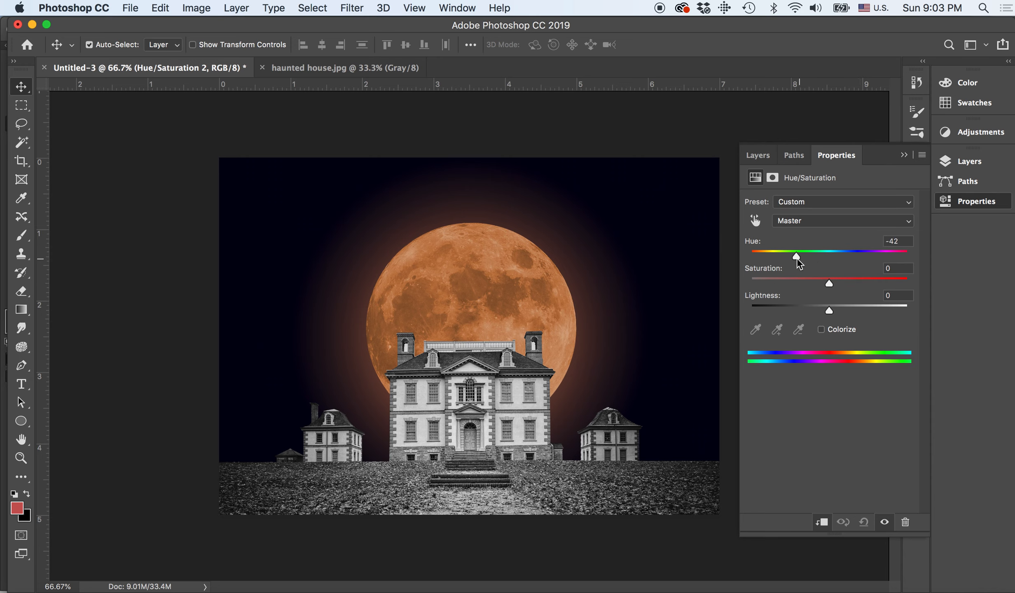
click(821, 330)
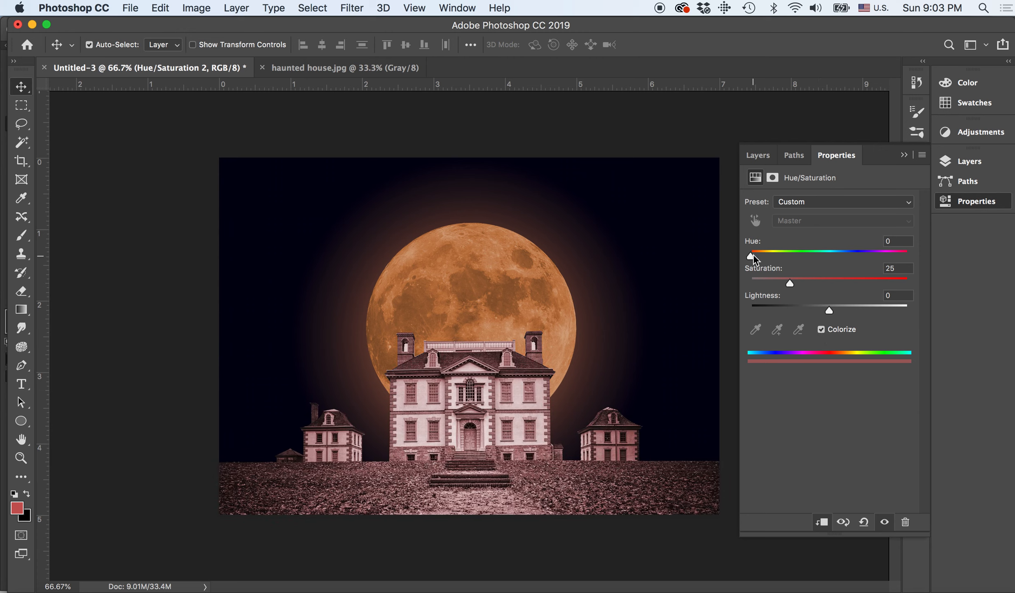
drag(750, 256, 844, 257)
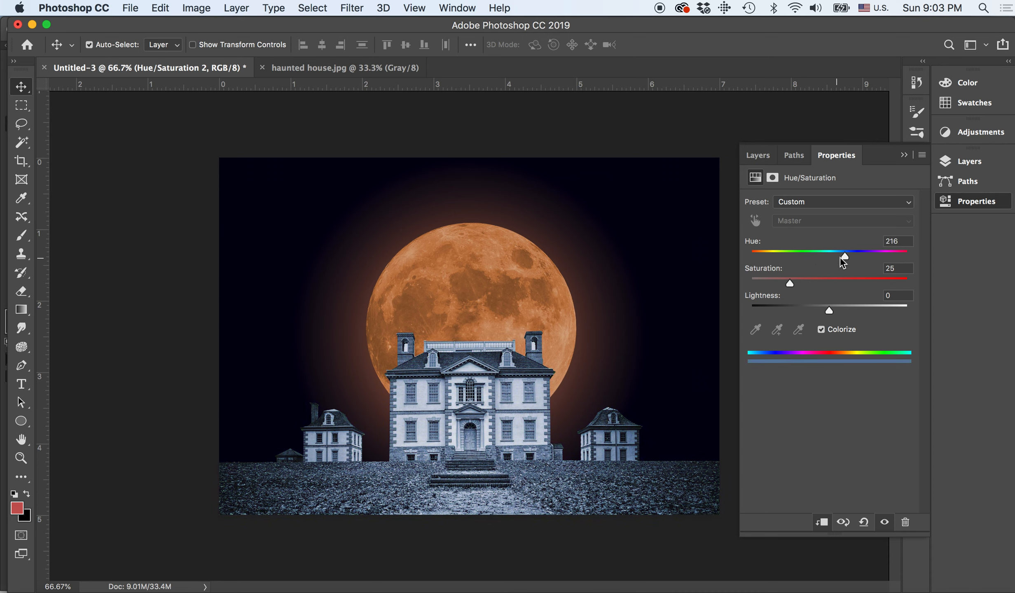
drag(843, 252, 850, 254)
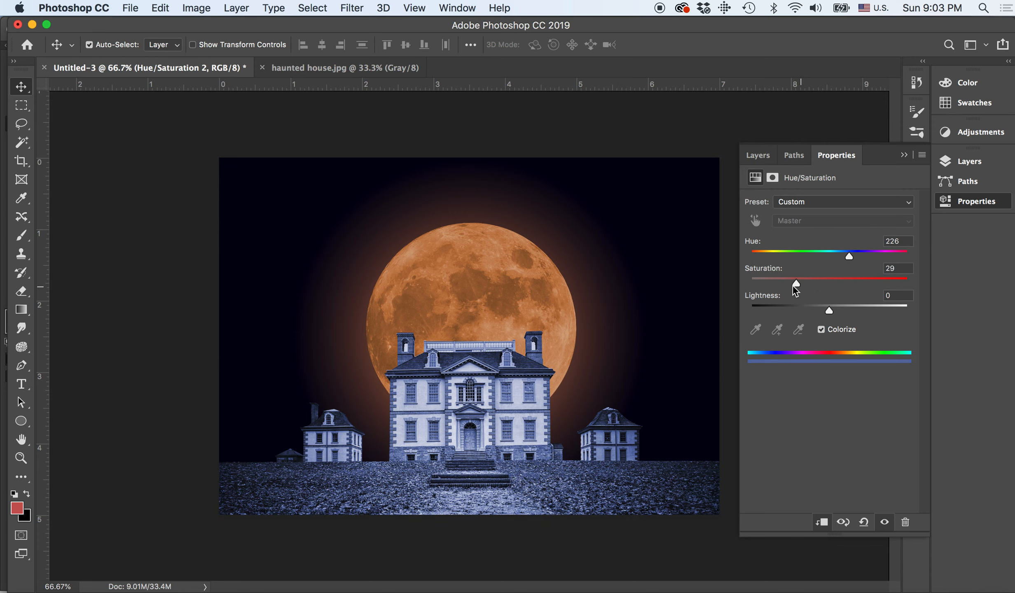
drag(807, 284, 804, 282)
drag(850, 257, 851, 257)
Step: Darken the haunted house by setting the adjustment's lightness to -47 and lower its hue slightly
drag(829, 311, 814, 312)
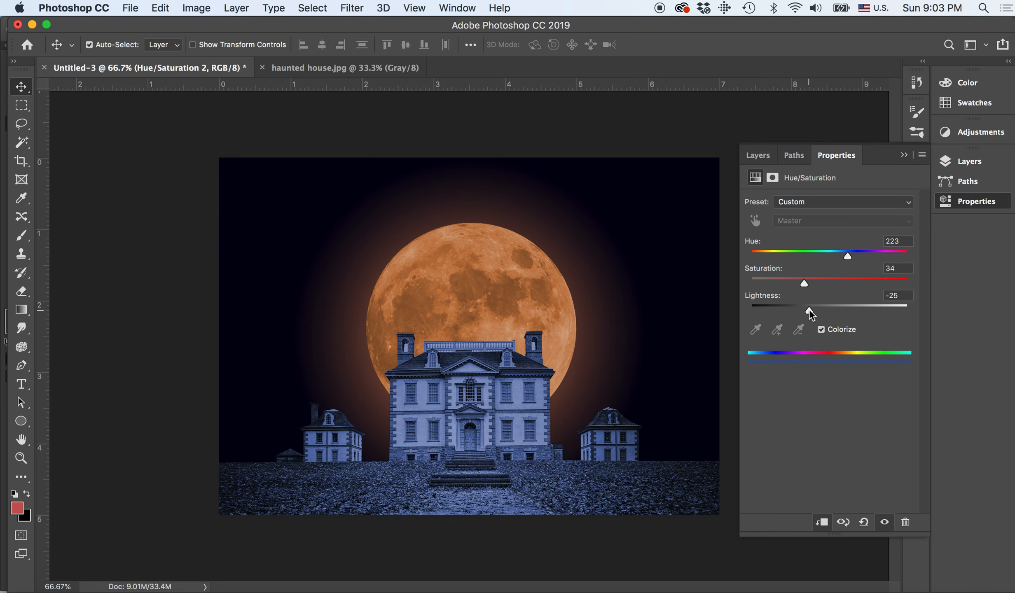
drag(808, 312, 803, 313)
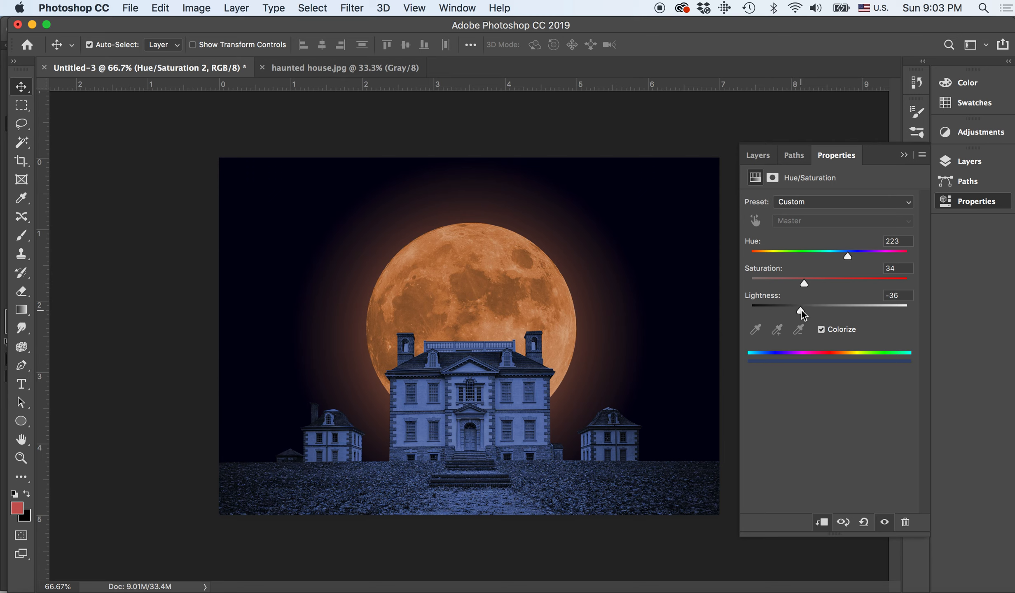
drag(800, 310, 796, 310)
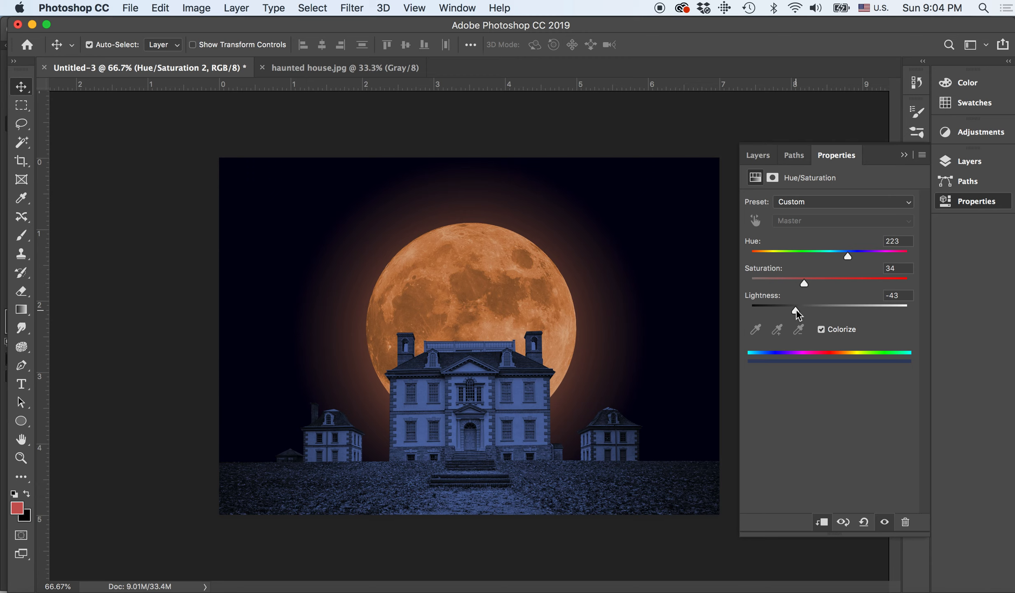
drag(794, 309, 782, 309)
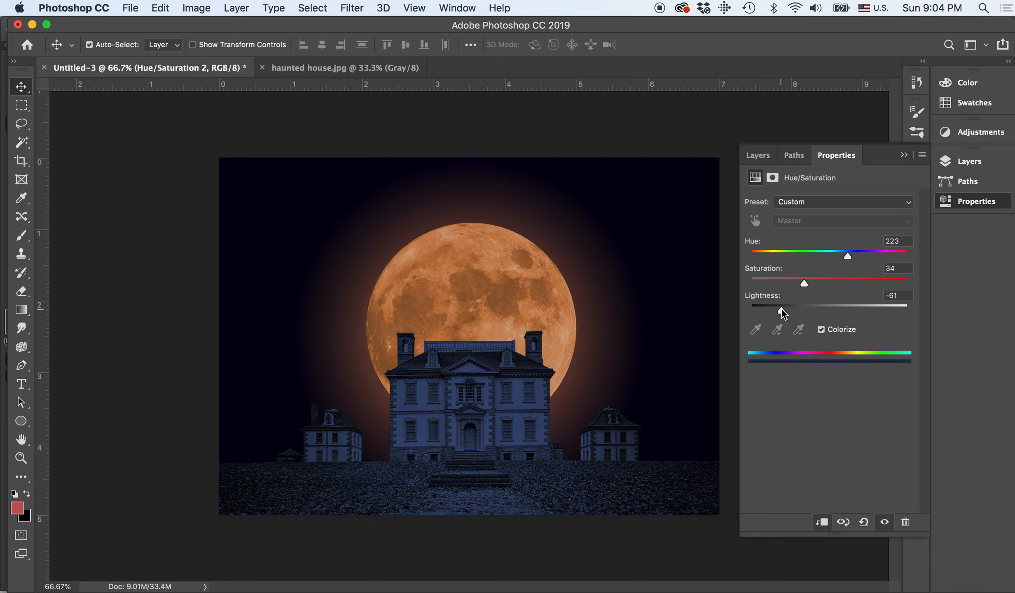
drag(787, 314, 793, 314)
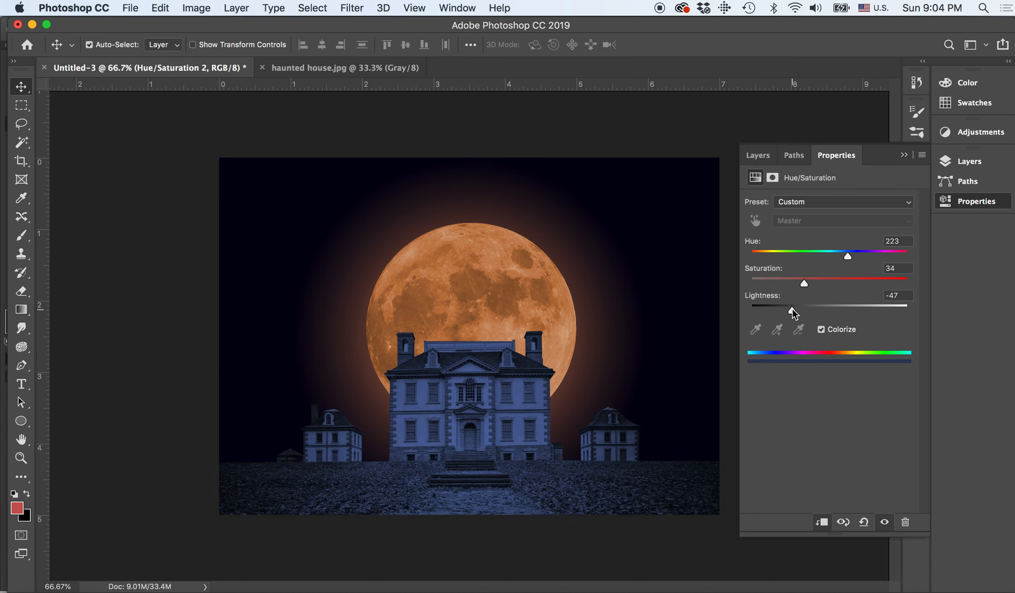
drag(847, 256, 845, 260)
click(904, 155)
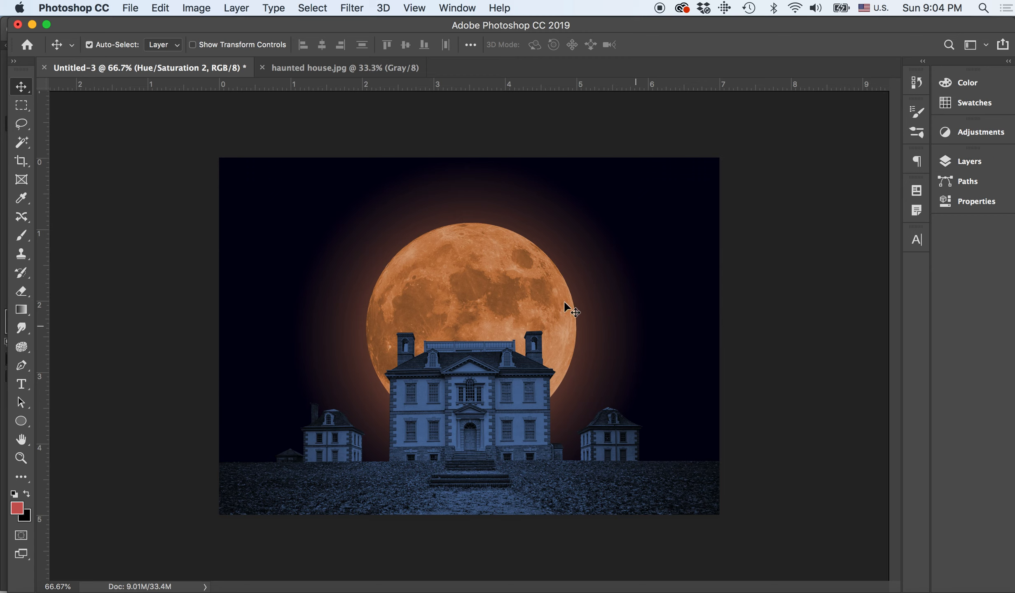
Step: Create a new layer above Hue/Saturation 2 and name it windows
click(969, 162)
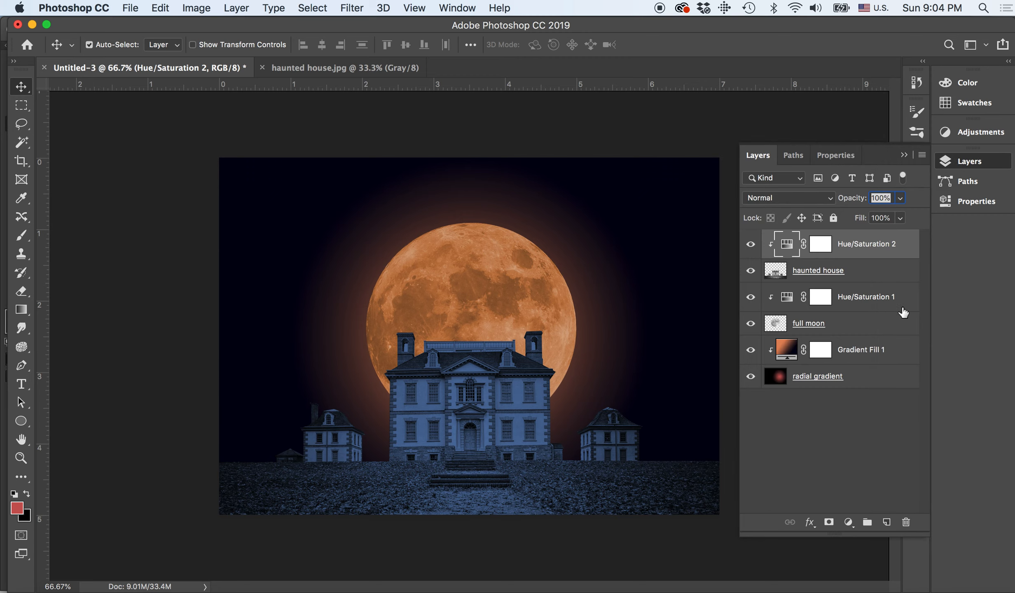
click(889, 523)
double_click(806, 242)
text(windows)
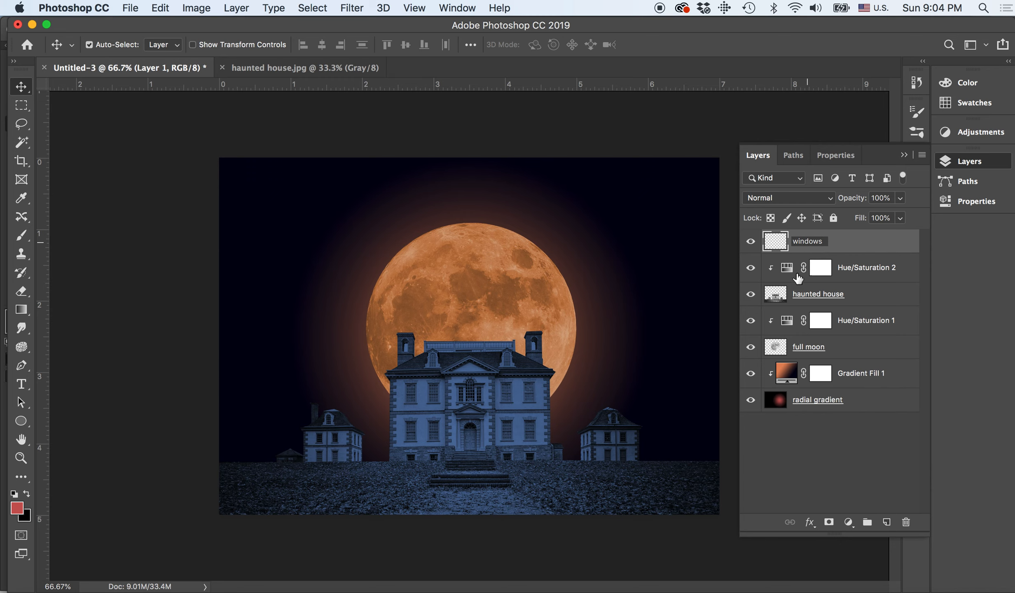
click(812, 453)
Step: Select the upper-floor window at the far left of the main house with the Rectangular Marquee tool
key(super+equal)
key(super+equal)
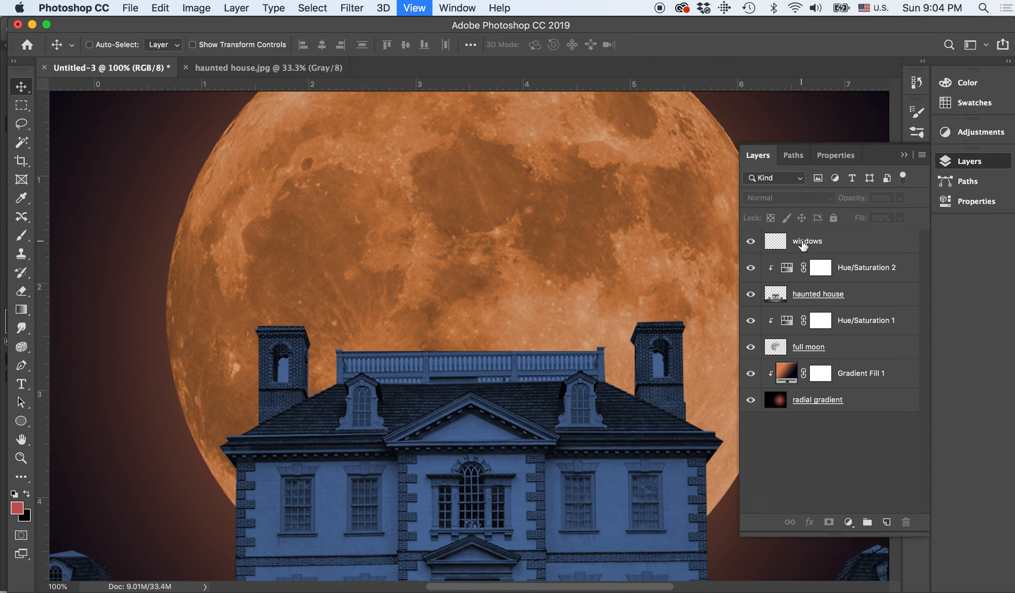
scroll(577, 272, down, 5)
scroll(577, 272, left, 4)
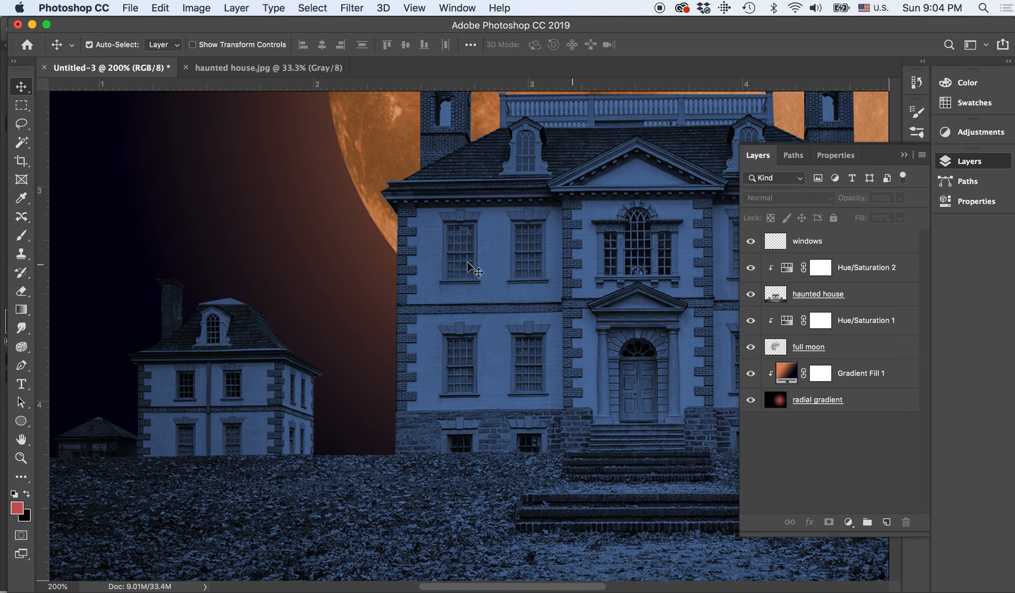
click(24, 108)
click(25, 109)
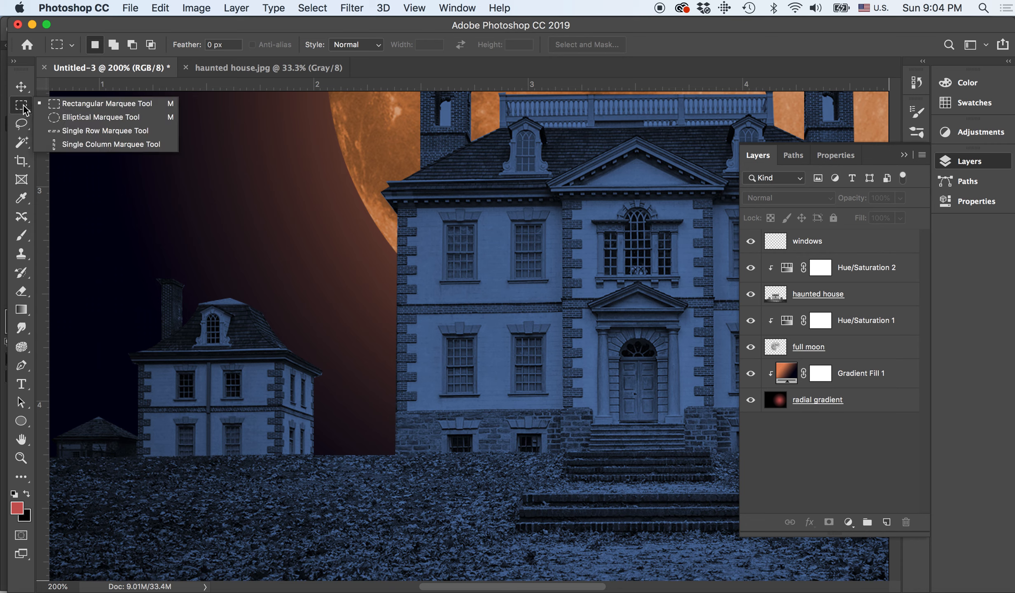
click(50, 110)
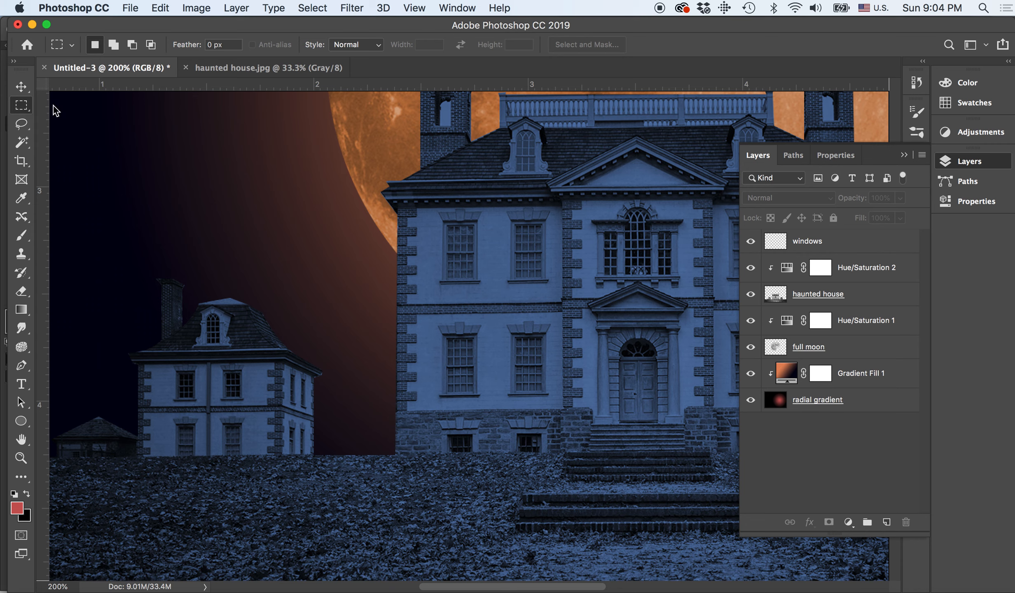
drag(445, 226, 475, 279)
scroll(483, 242, up, 4)
scroll(482, 242, right, 3)
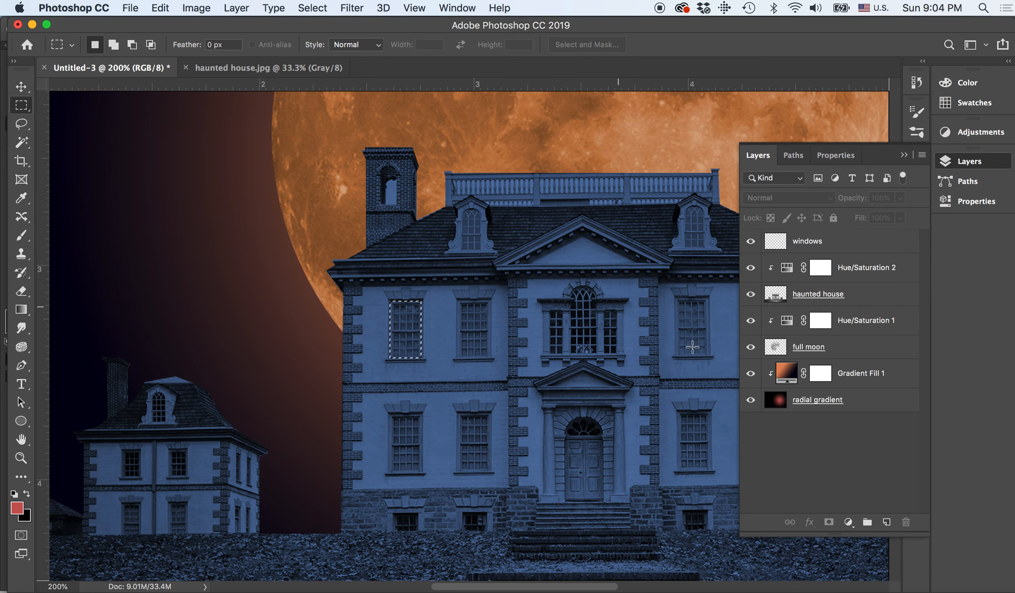
Step: Fill the selected window on the windows layer with orange f7a260, a brighter version of a colour sampled from the moon
click(780, 300)
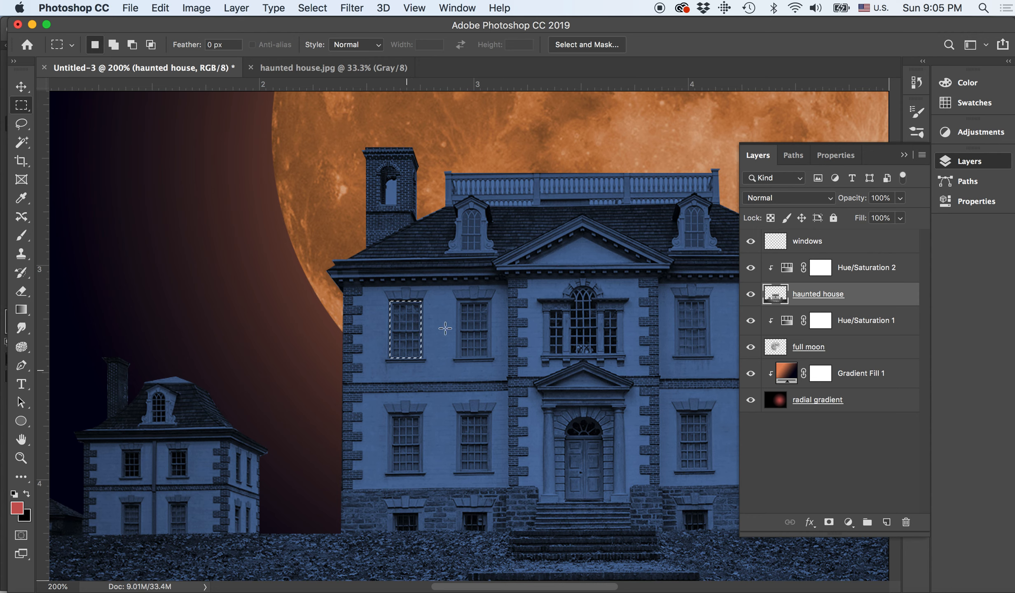
click(791, 244)
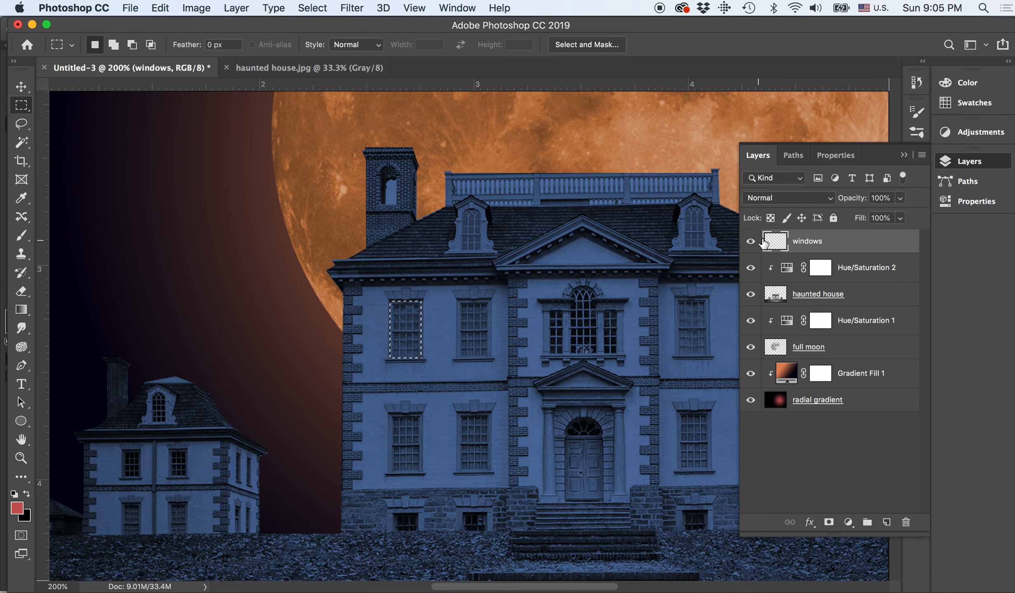
click(25, 314)
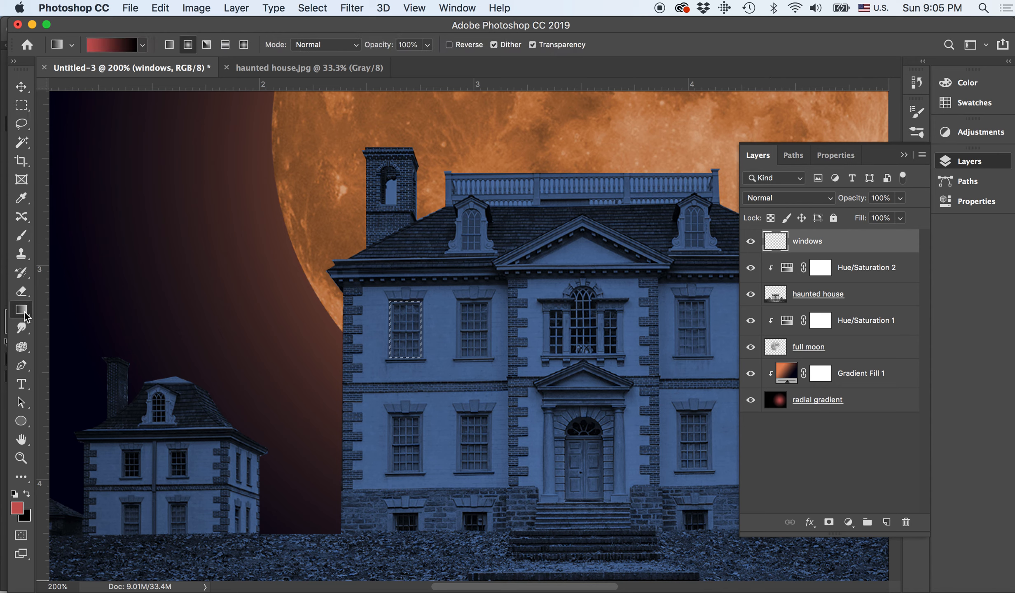
drag(24, 317, 72, 325)
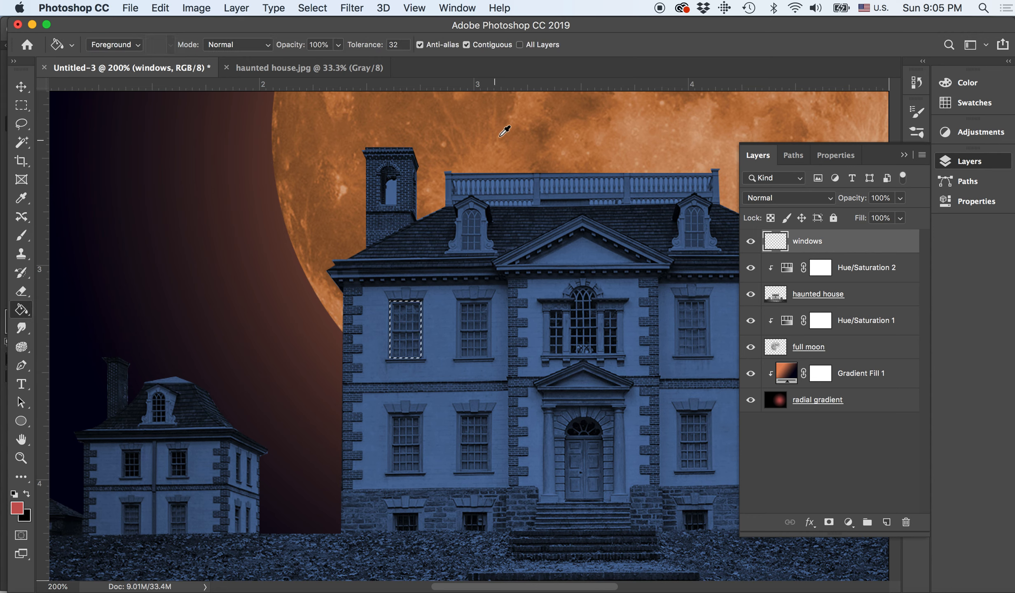
alt+click(642, 132)
click(20, 514)
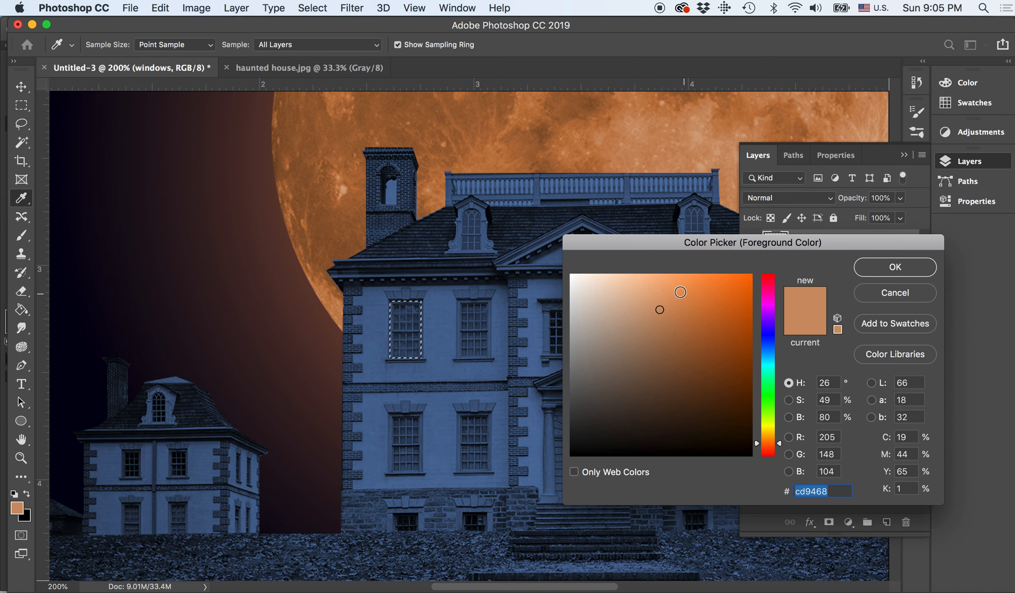
click(678, 290)
click(682, 280)
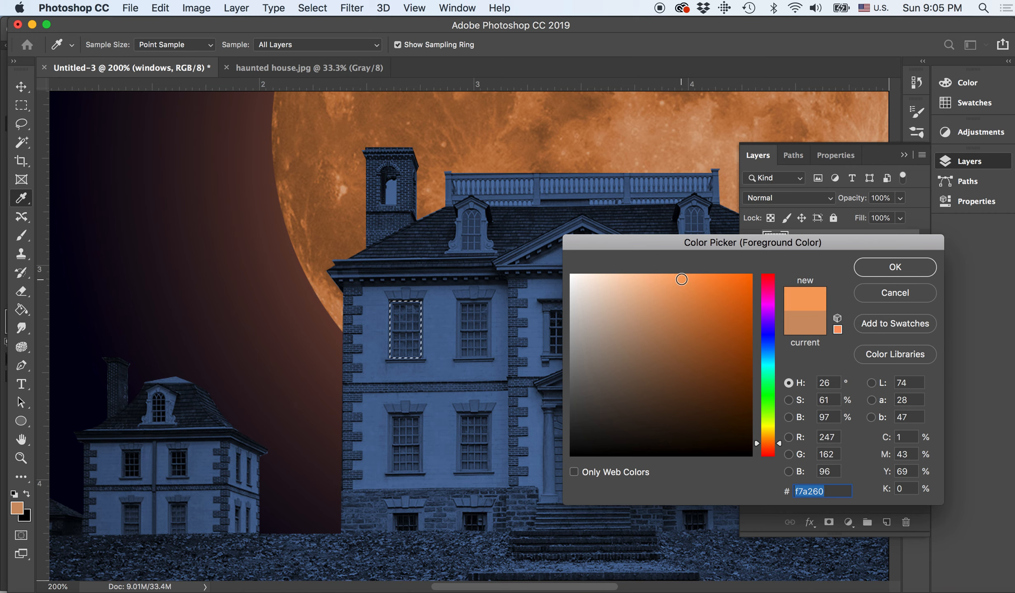
click(870, 269)
key(g)
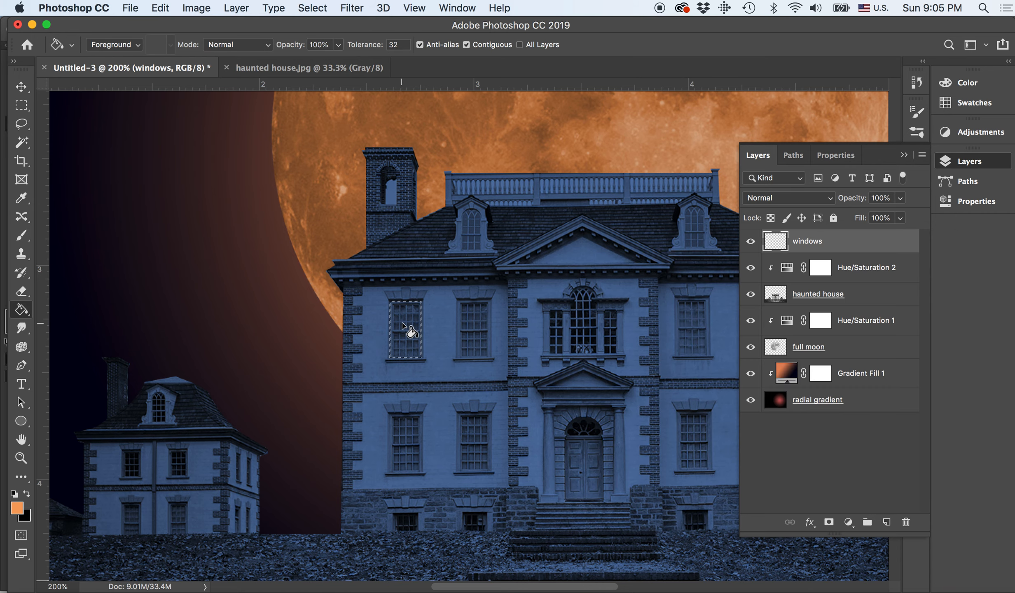
click(404, 328)
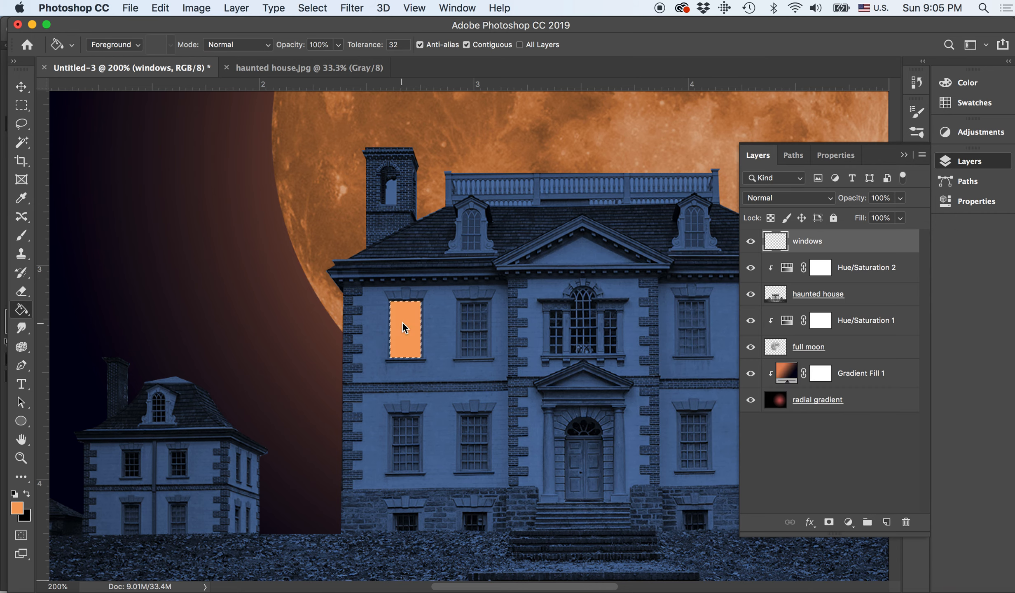
Step: Duplicate the orange window fill onto the other three plain upper-floor windows and the two lower windows right of the door
click(21, 86)
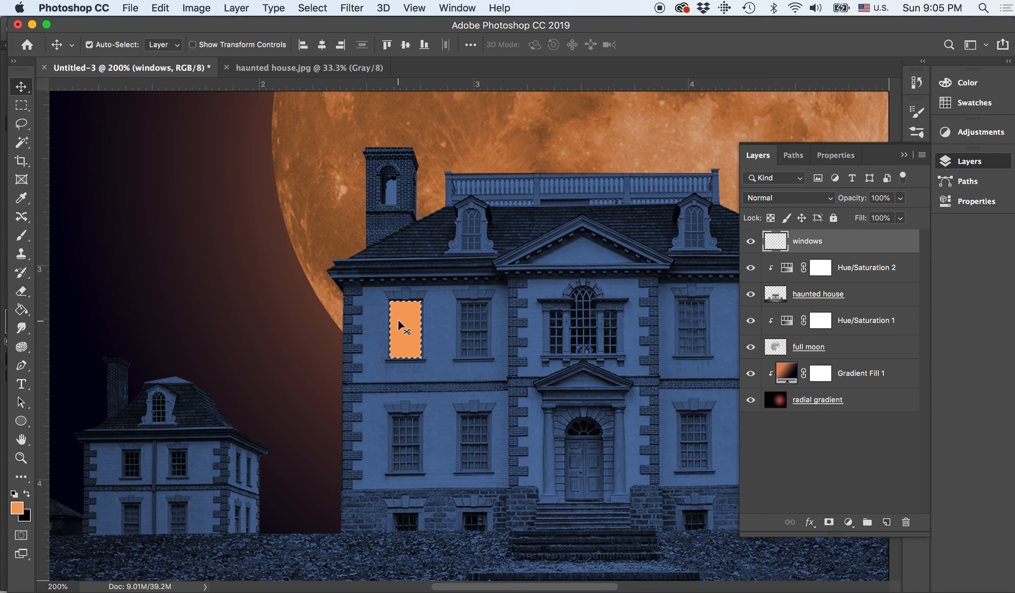
drag(398, 321, 466, 315)
scroll(466, 314, right, 5)
drag(272, 333, 566, 325)
drag(566, 327, 503, 444)
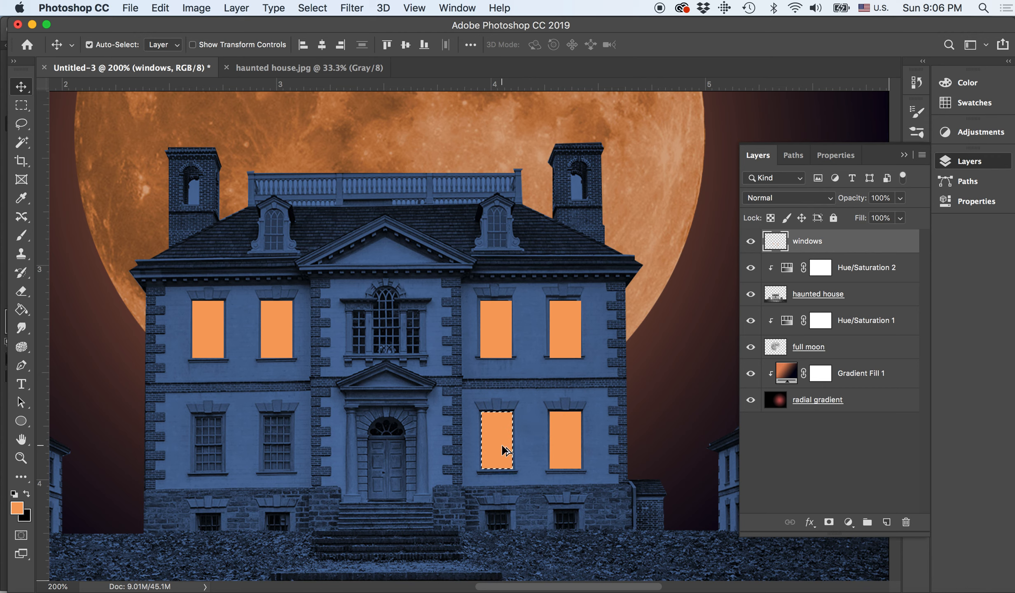
Step: Duplicate the orange fill onto the two lower-floor windows left of the door, aligned with their frames
drag(360, 448, 282, 448)
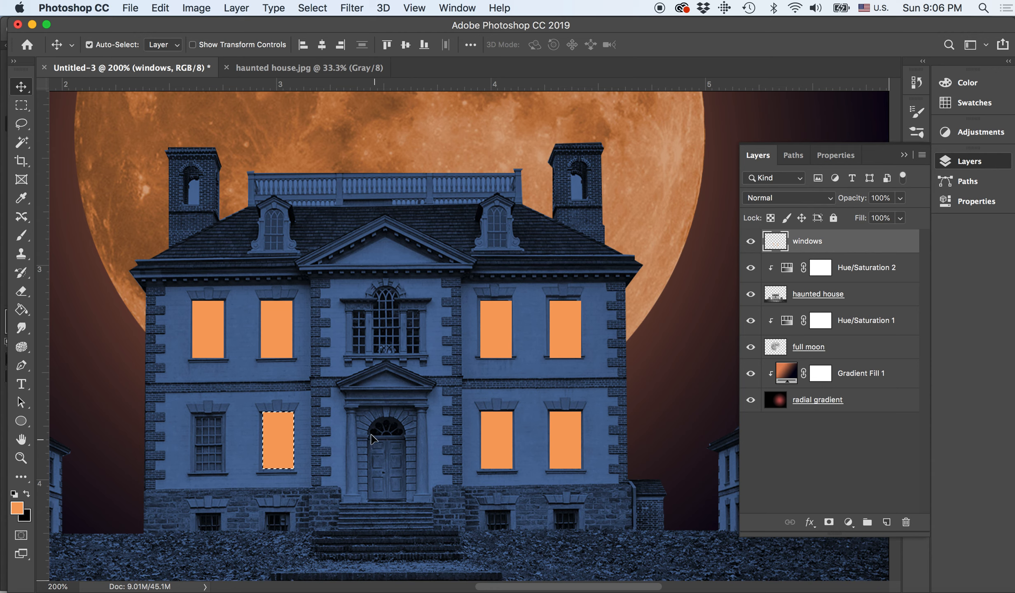
key(Left)
key(Left)
drag(276, 443, 205, 444)
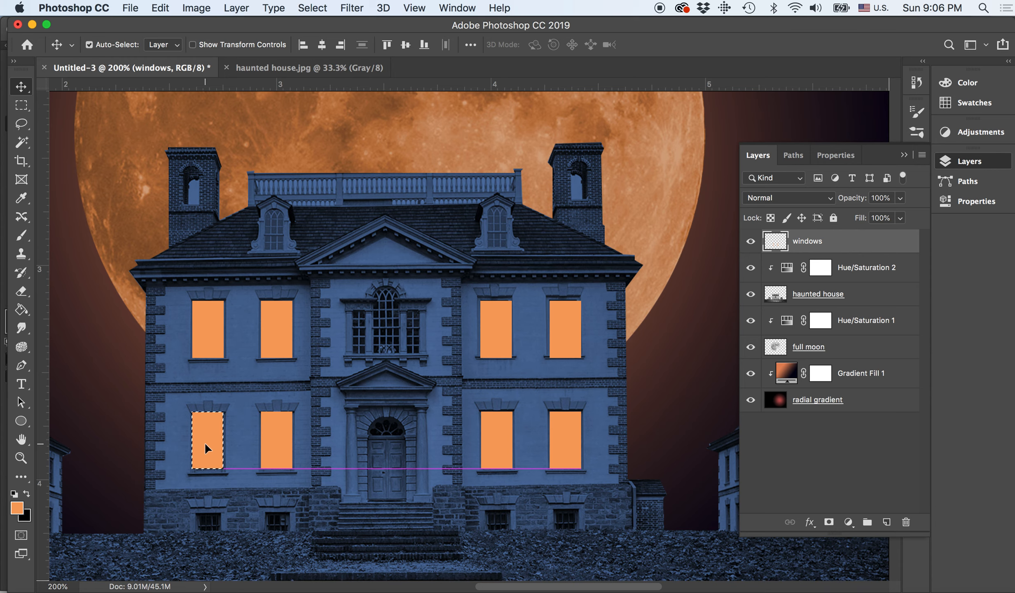
Step: Duplicate the orange fill over the main house's far-left basement window and scale the copy's height to 41.25% to fit it
scroll(205, 444, down, 3)
scroll(205, 444, left, 2)
scroll(206, 448, down, 3)
scroll(206, 448, left, 2)
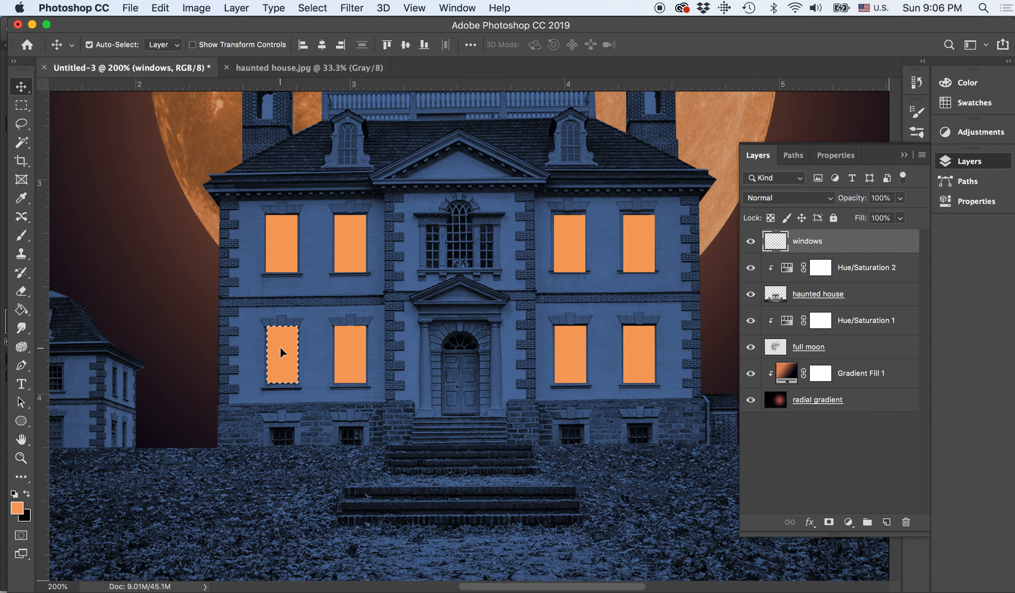
drag(282, 353, 284, 439)
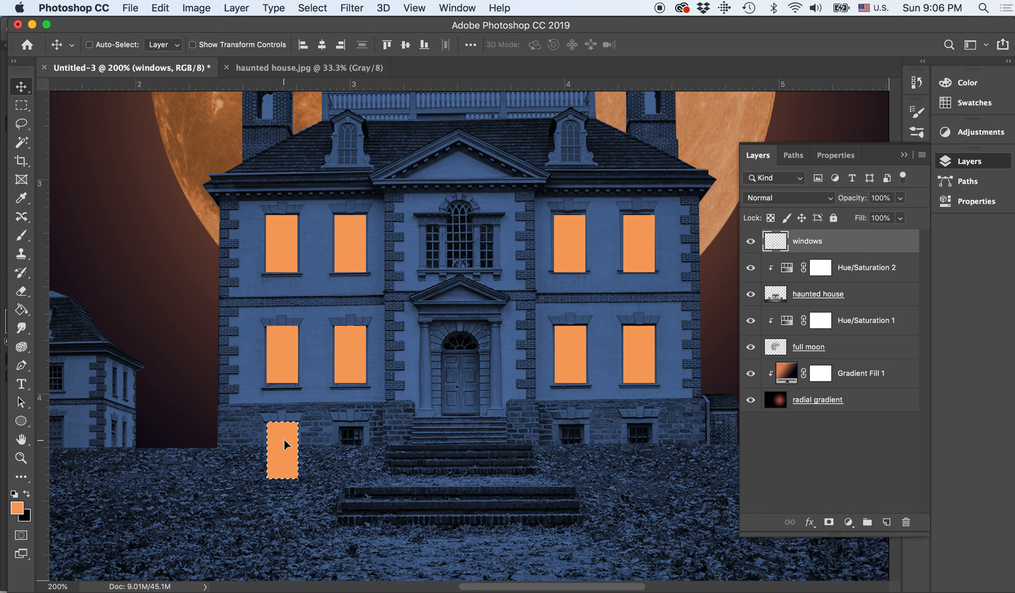
key(super+t)
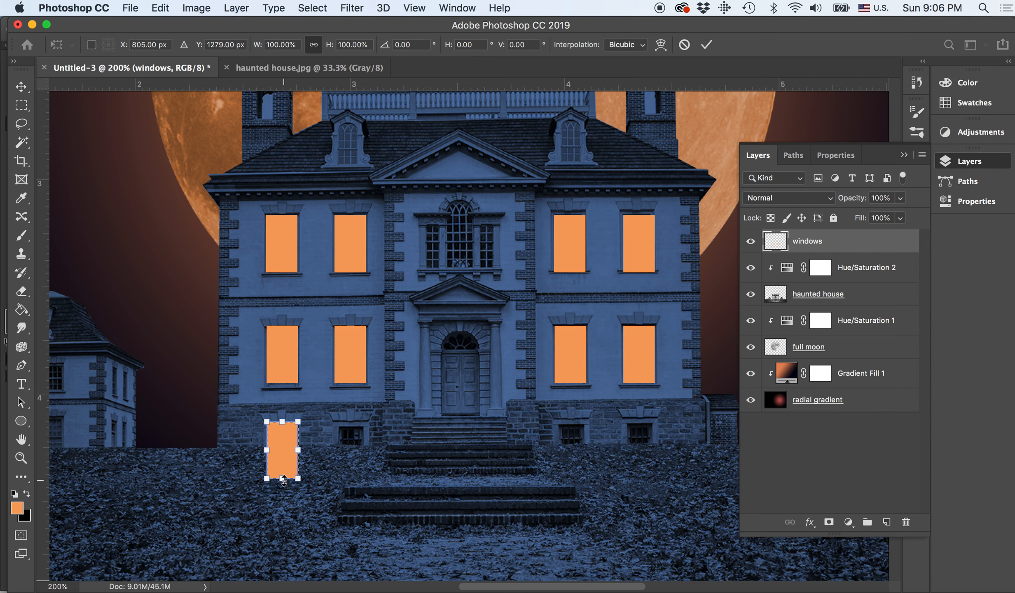
drag(284, 480, 283, 449)
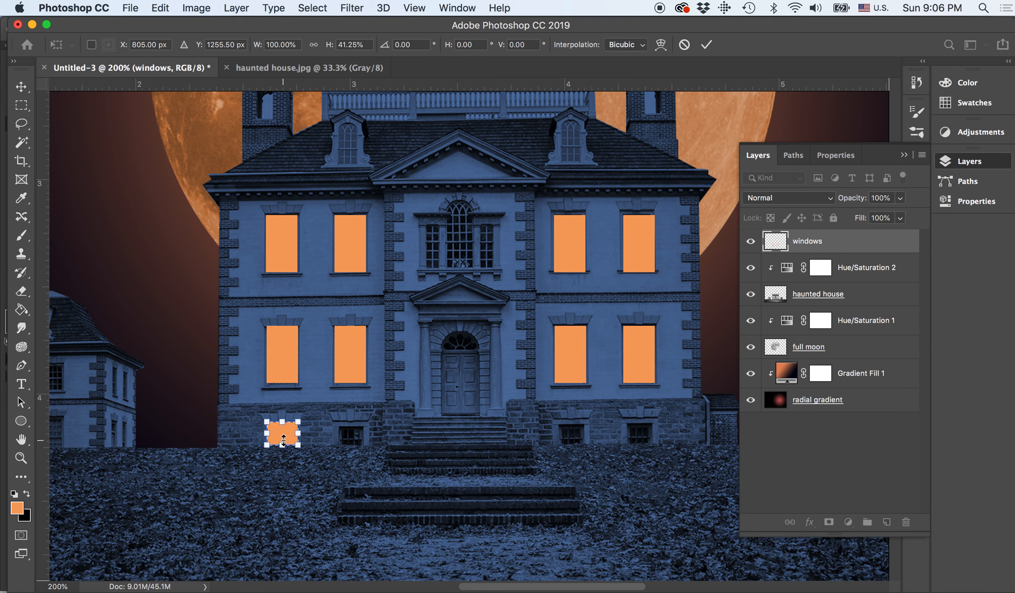
key(Return)
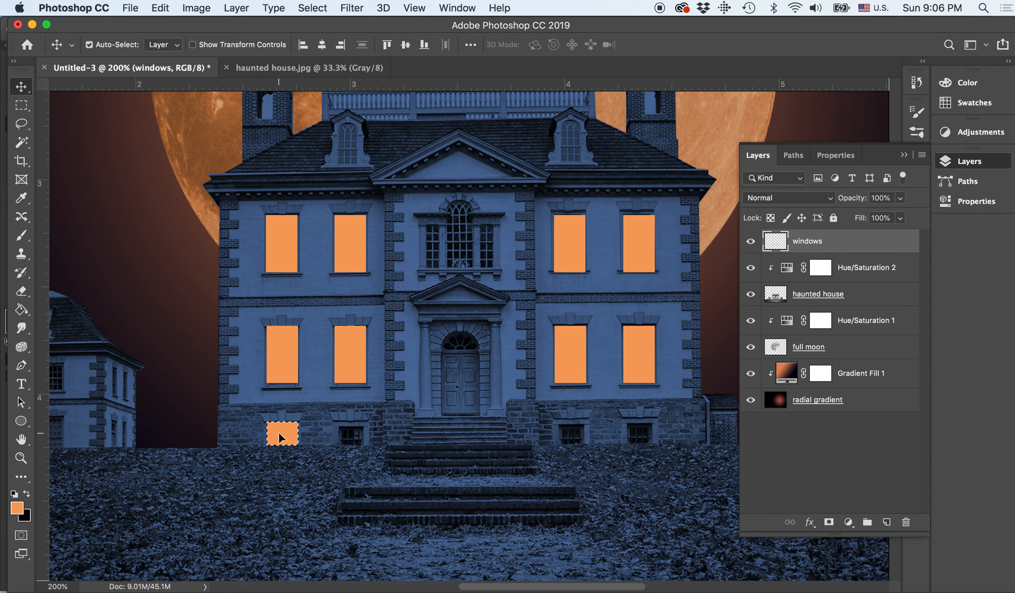
Step: Duplicate the shortened orange fill onto the other three basement windows of the main house
drag(280, 434, 346, 431)
drag(544, 410, 636, 434)
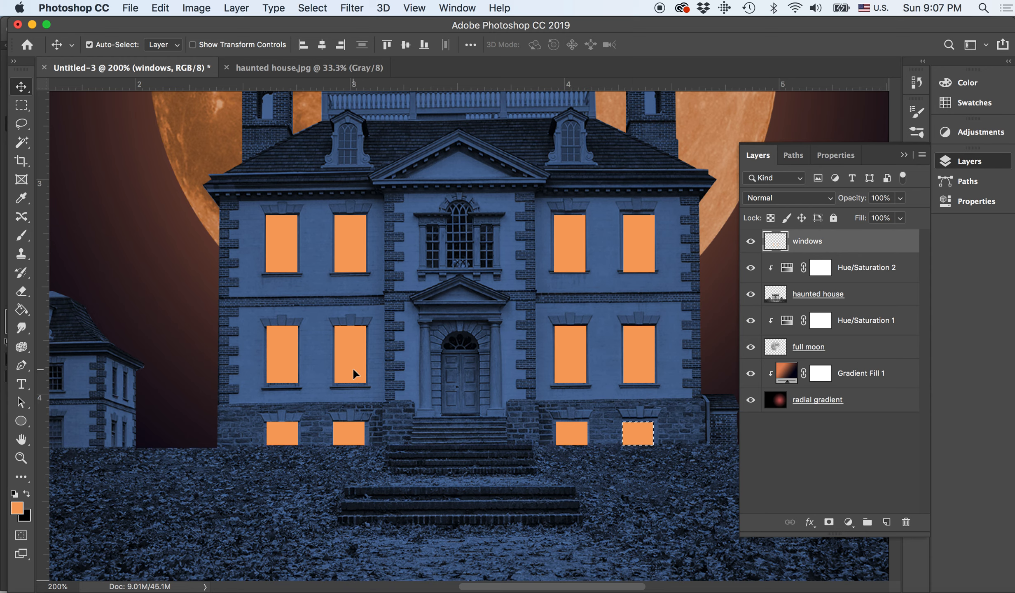
scroll(354, 371, left, 5)
scroll(353, 373, left, 5)
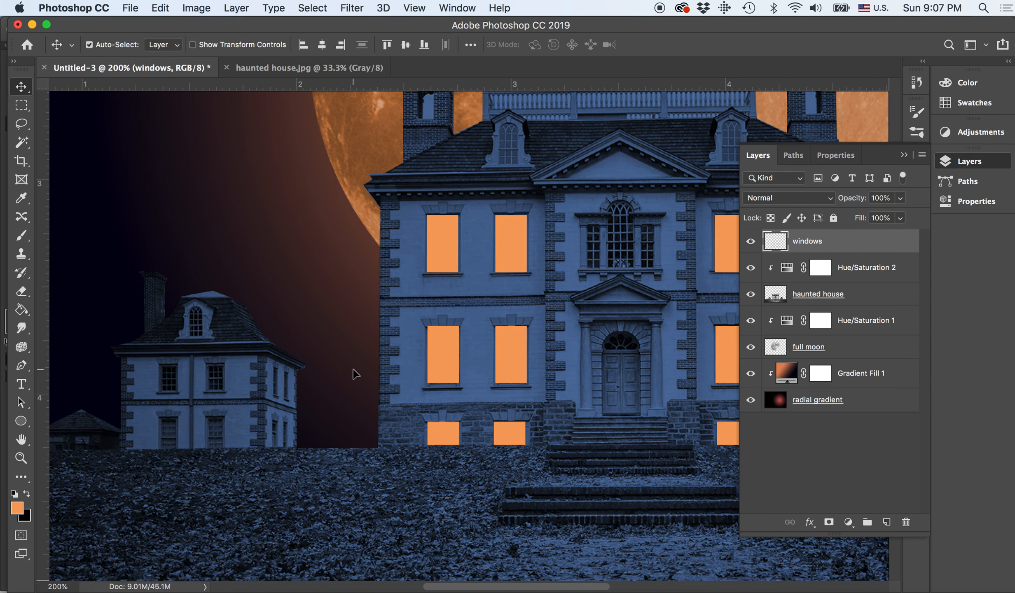
key(super)
key(super+minus)
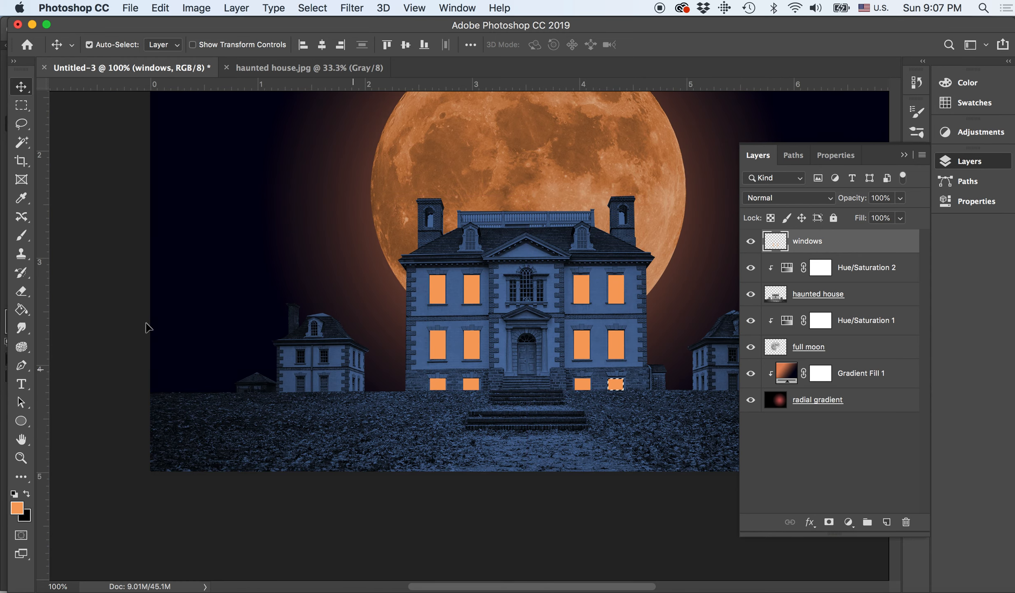
scroll(396, 383, right, 10)
scroll(396, 383, up, 3)
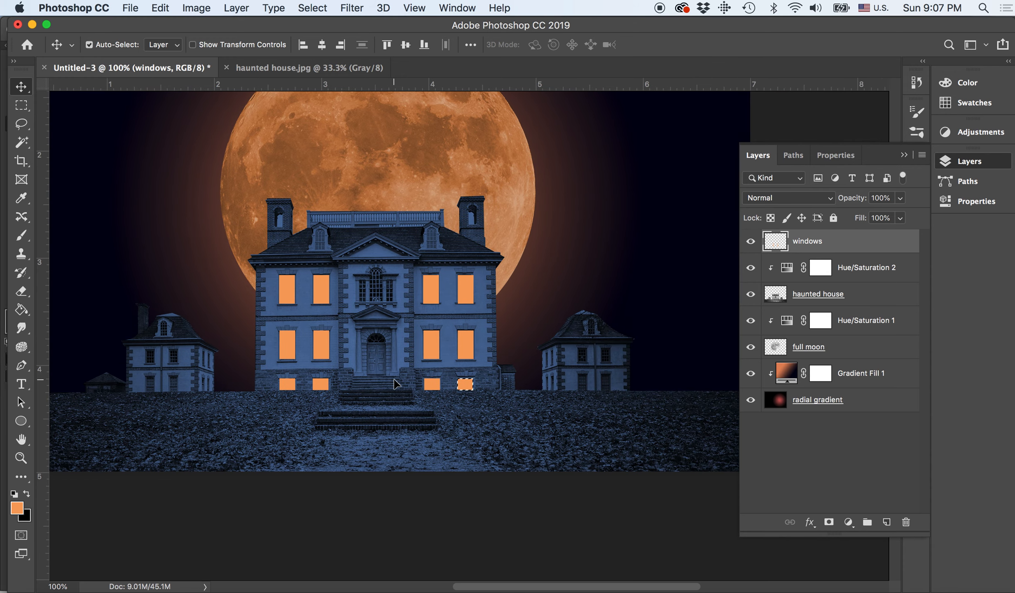